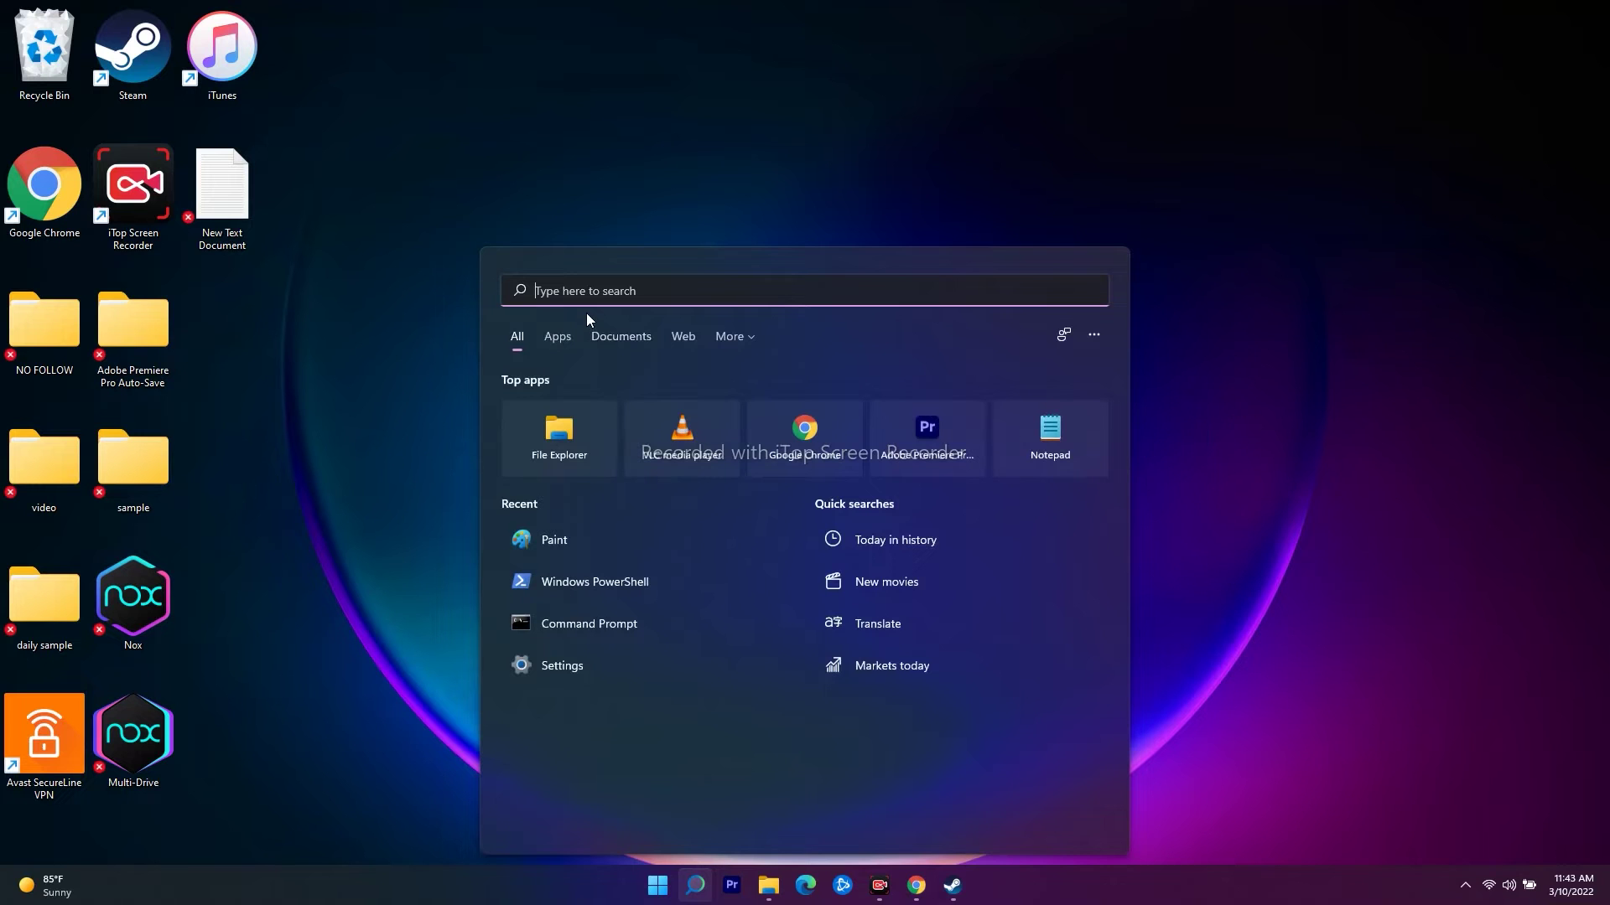
Step: Search 'sett' to launch Settings, then go to System > Troubleshoot > Other troubleshooters
text(sett)
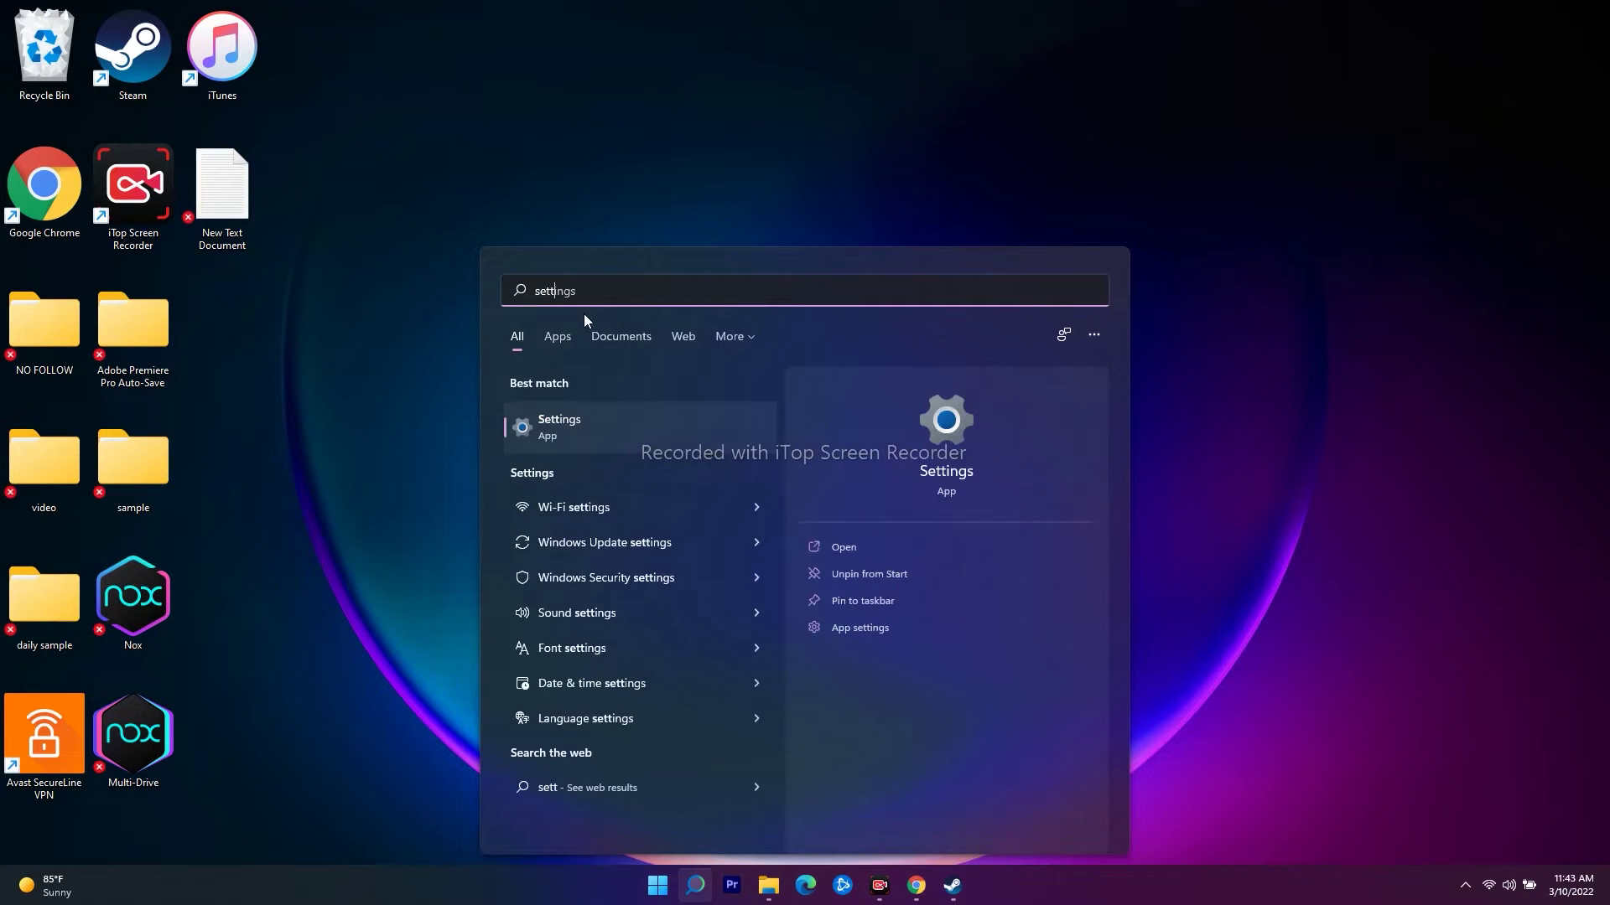
click(590, 434)
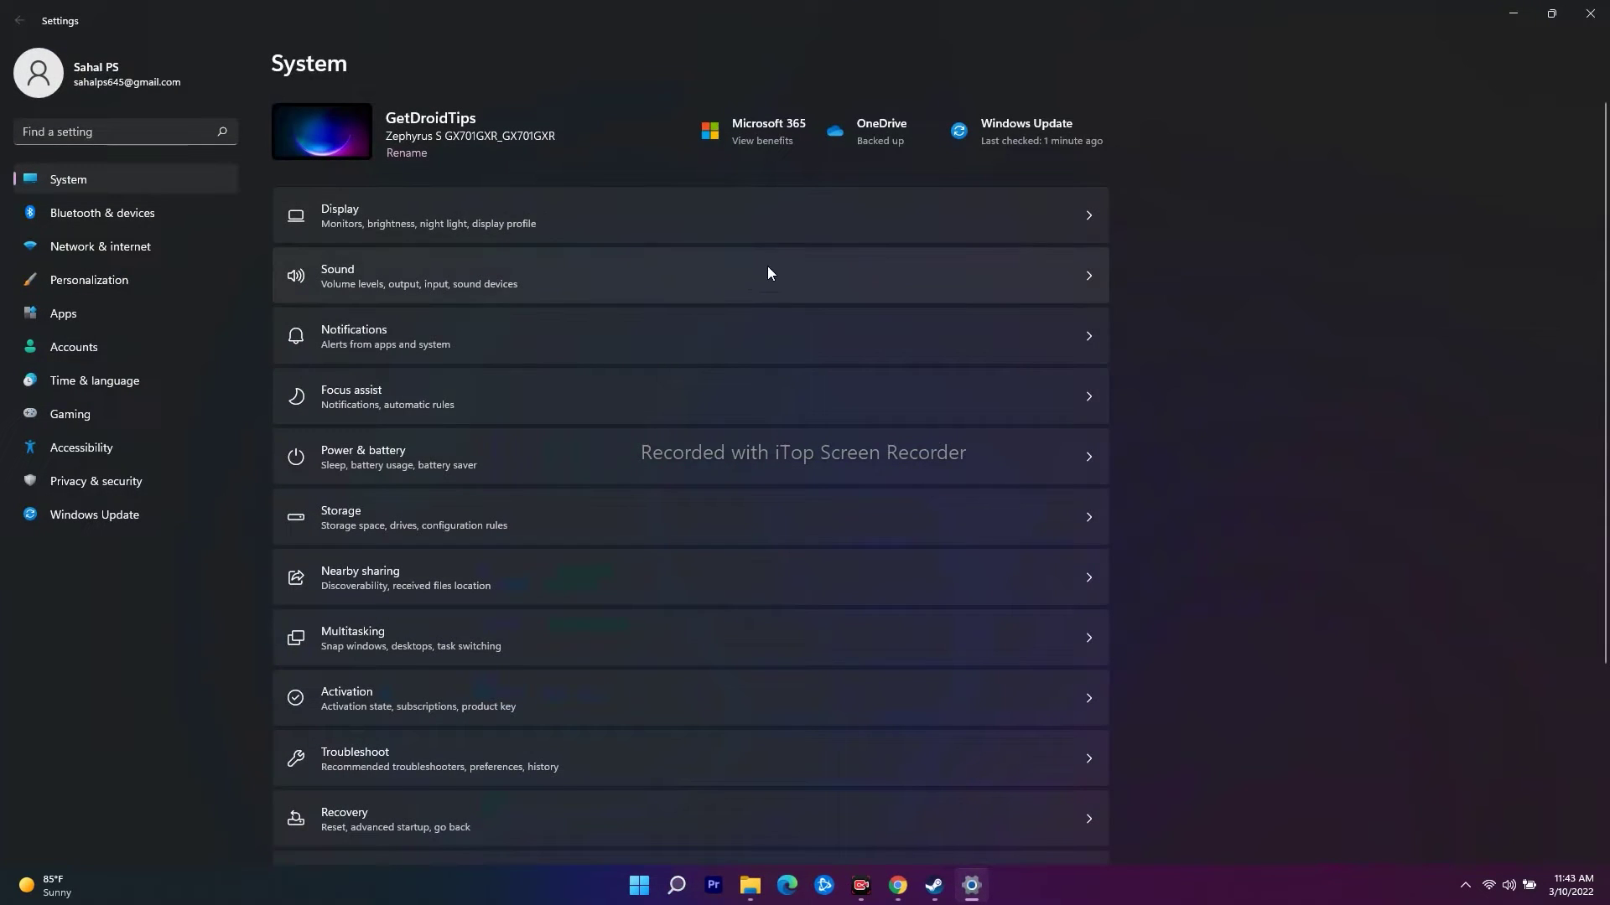
click(414, 752)
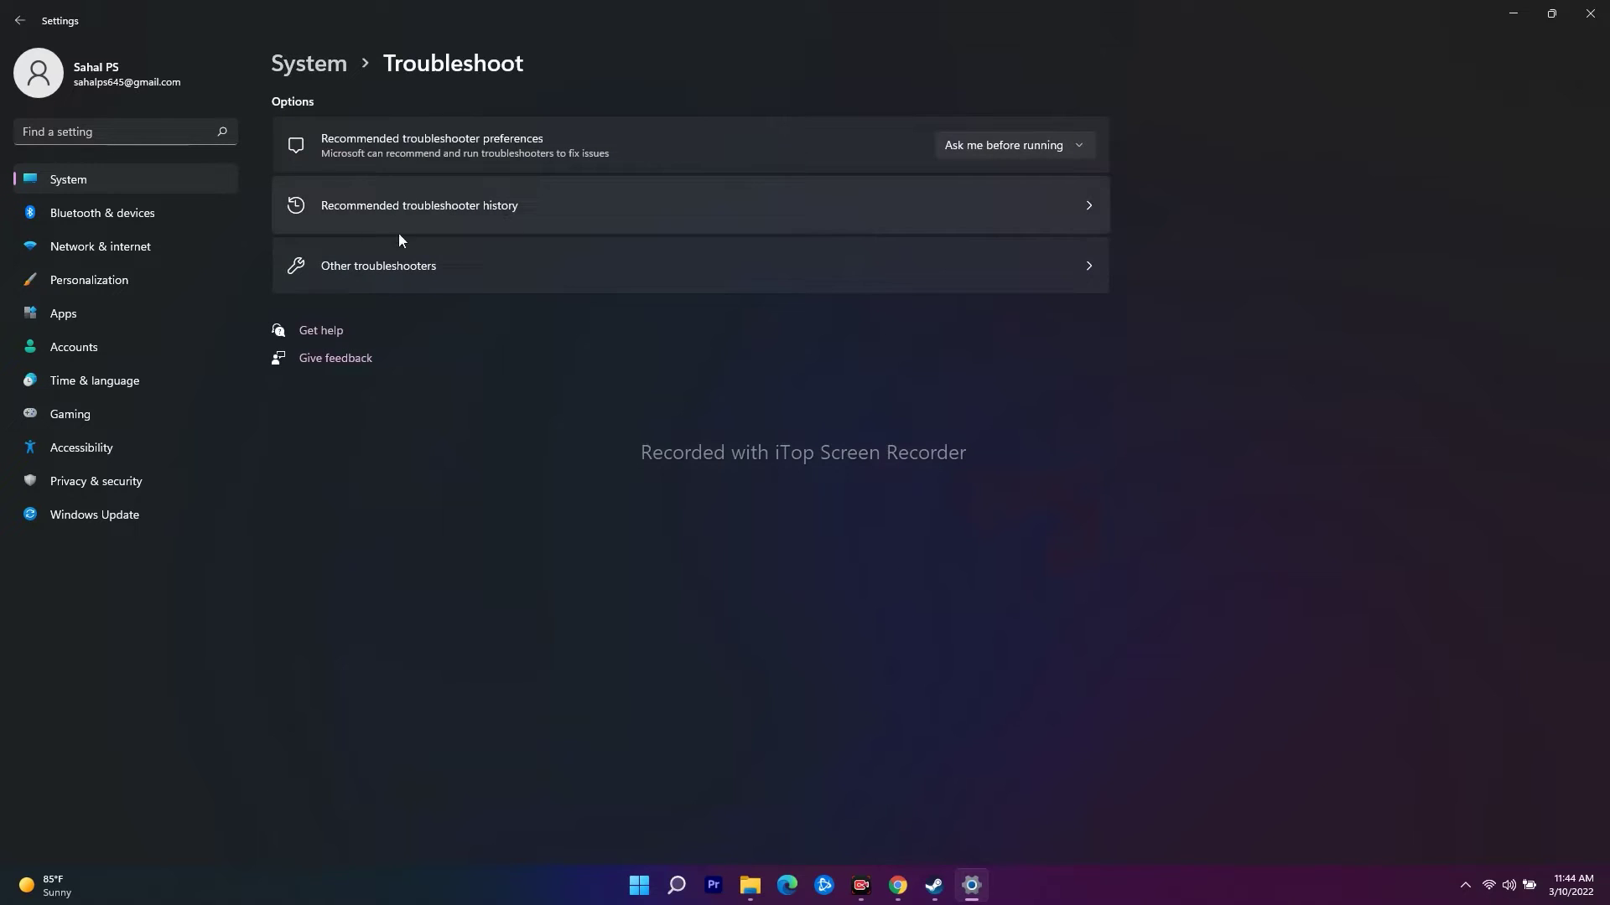
click(474, 281)
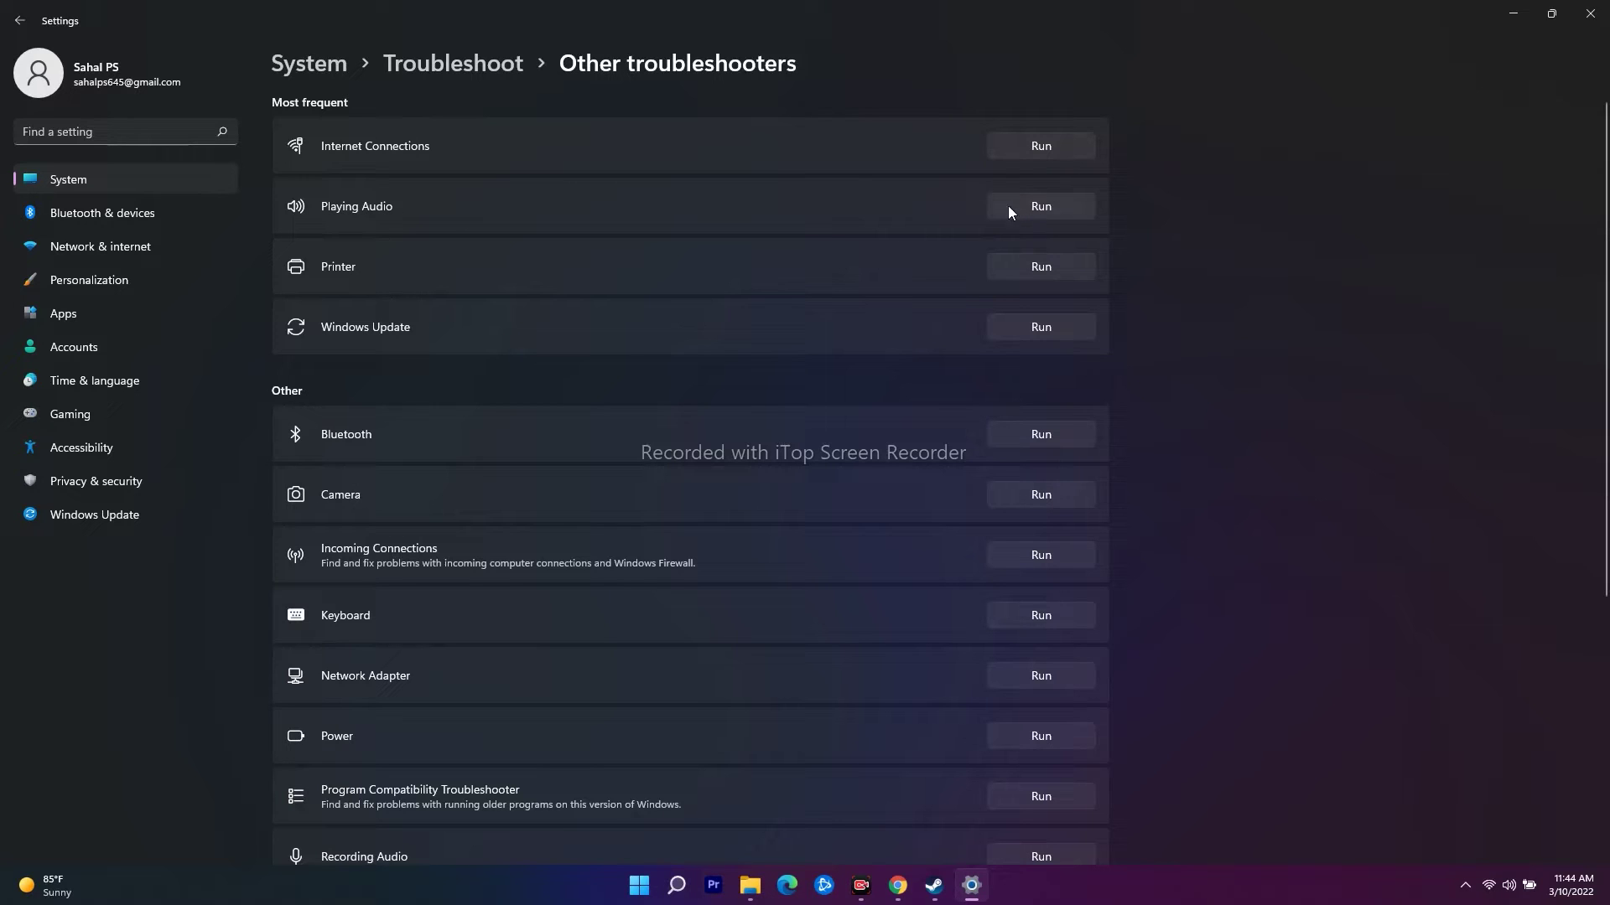
scroll(478, 671, down, 3)
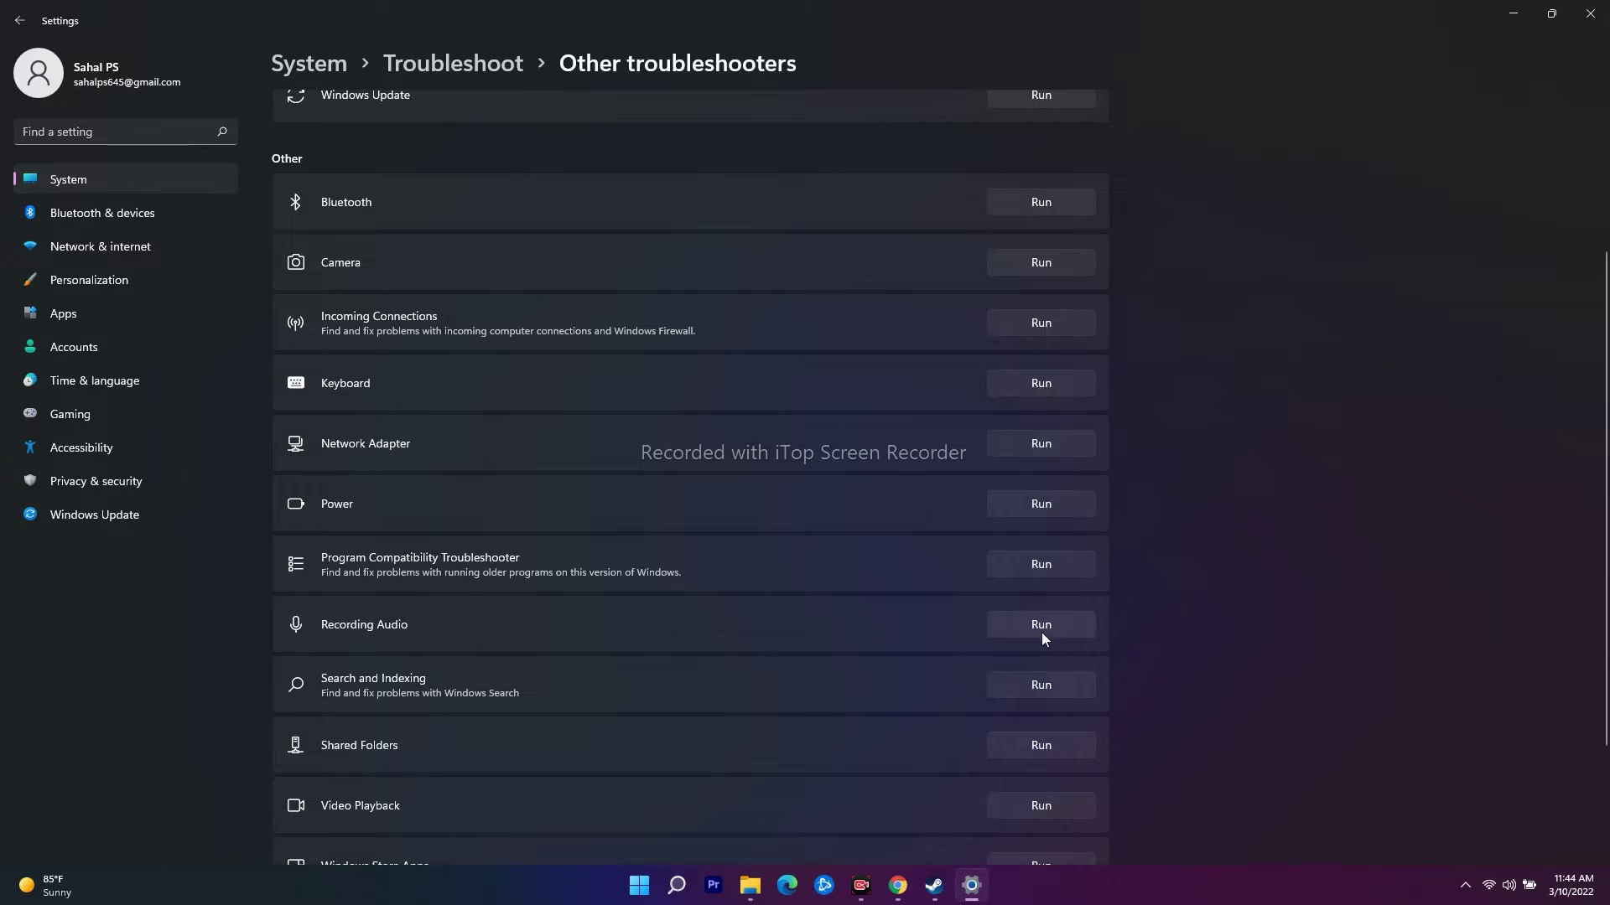
scroll(728, 578, up, 3)
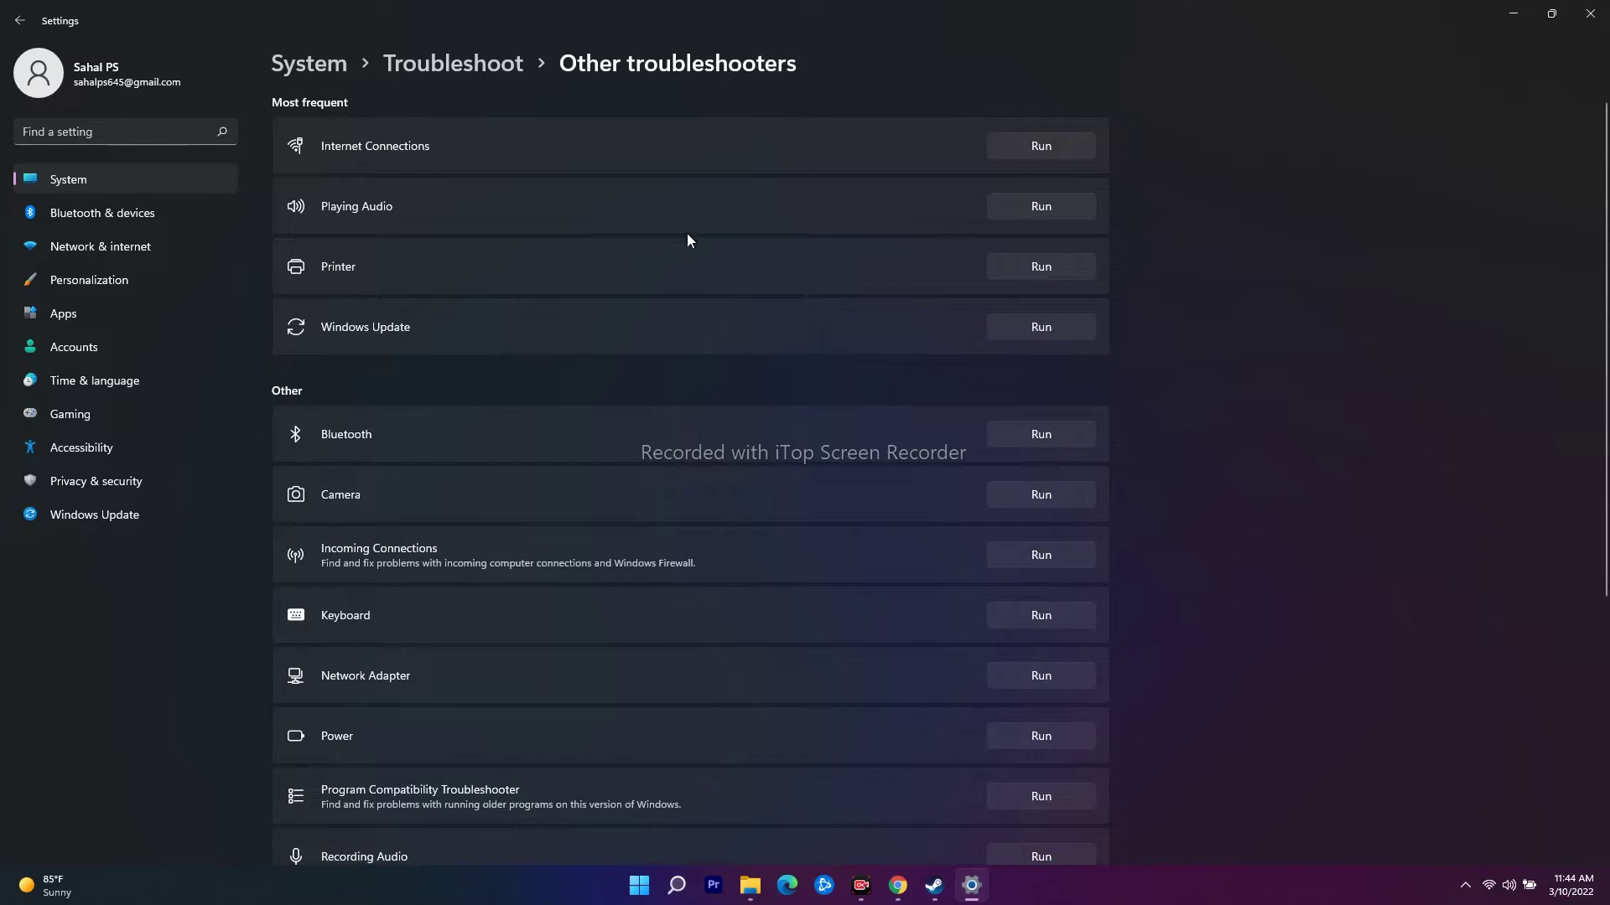
Step: Run the Playing Audio troubleshooter on Speakers and accept opening Audio Enhancements
click(1042, 207)
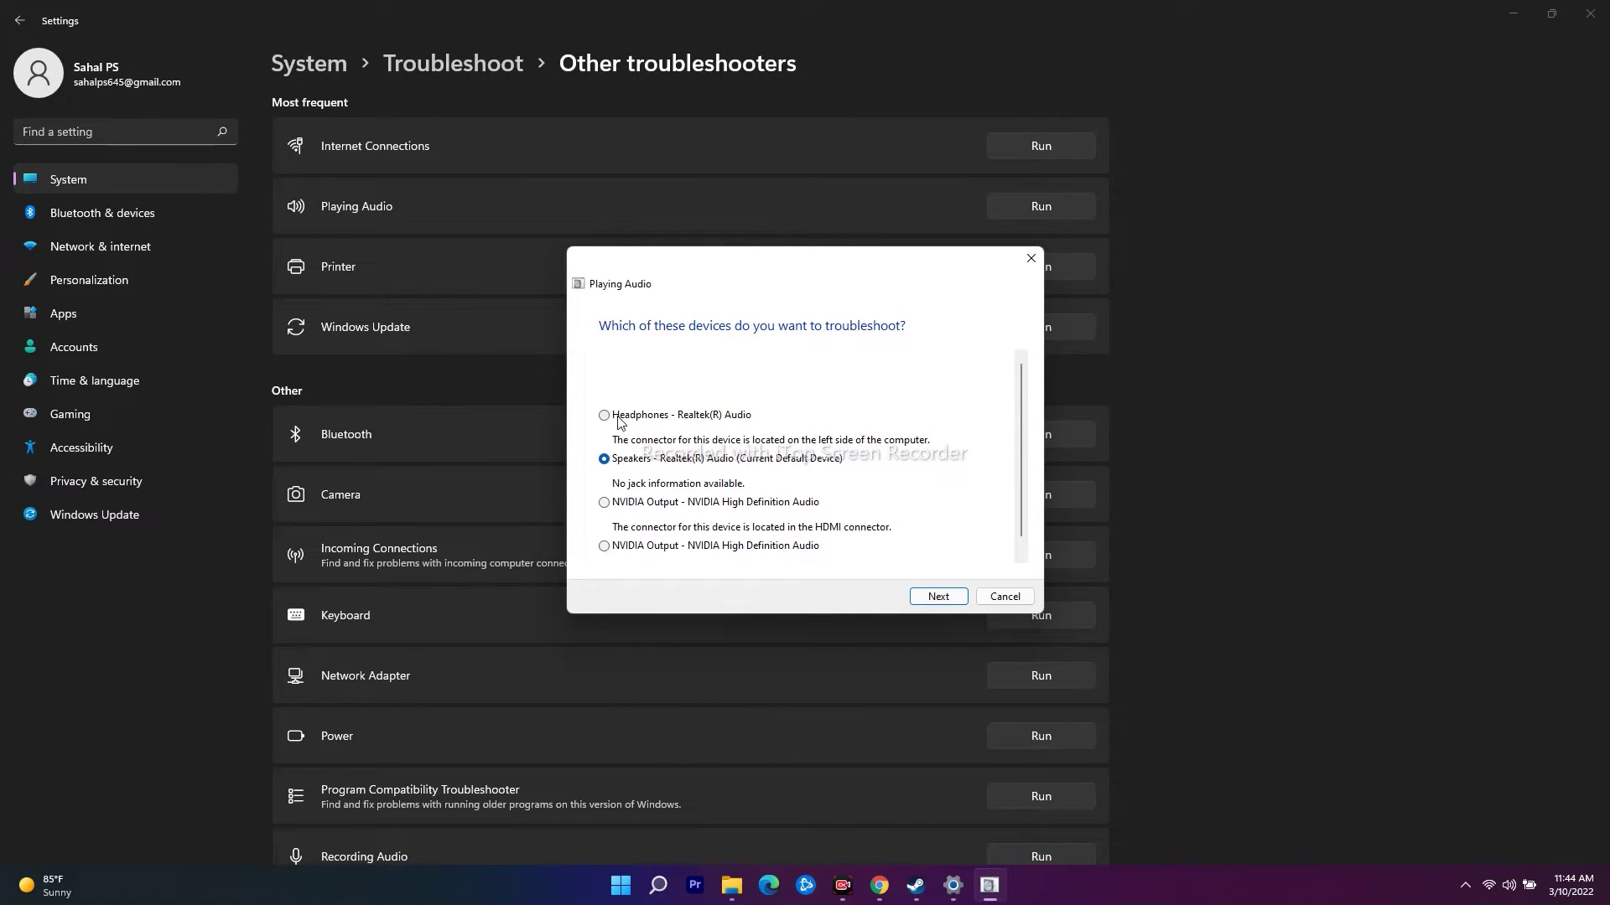
click(941, 598)
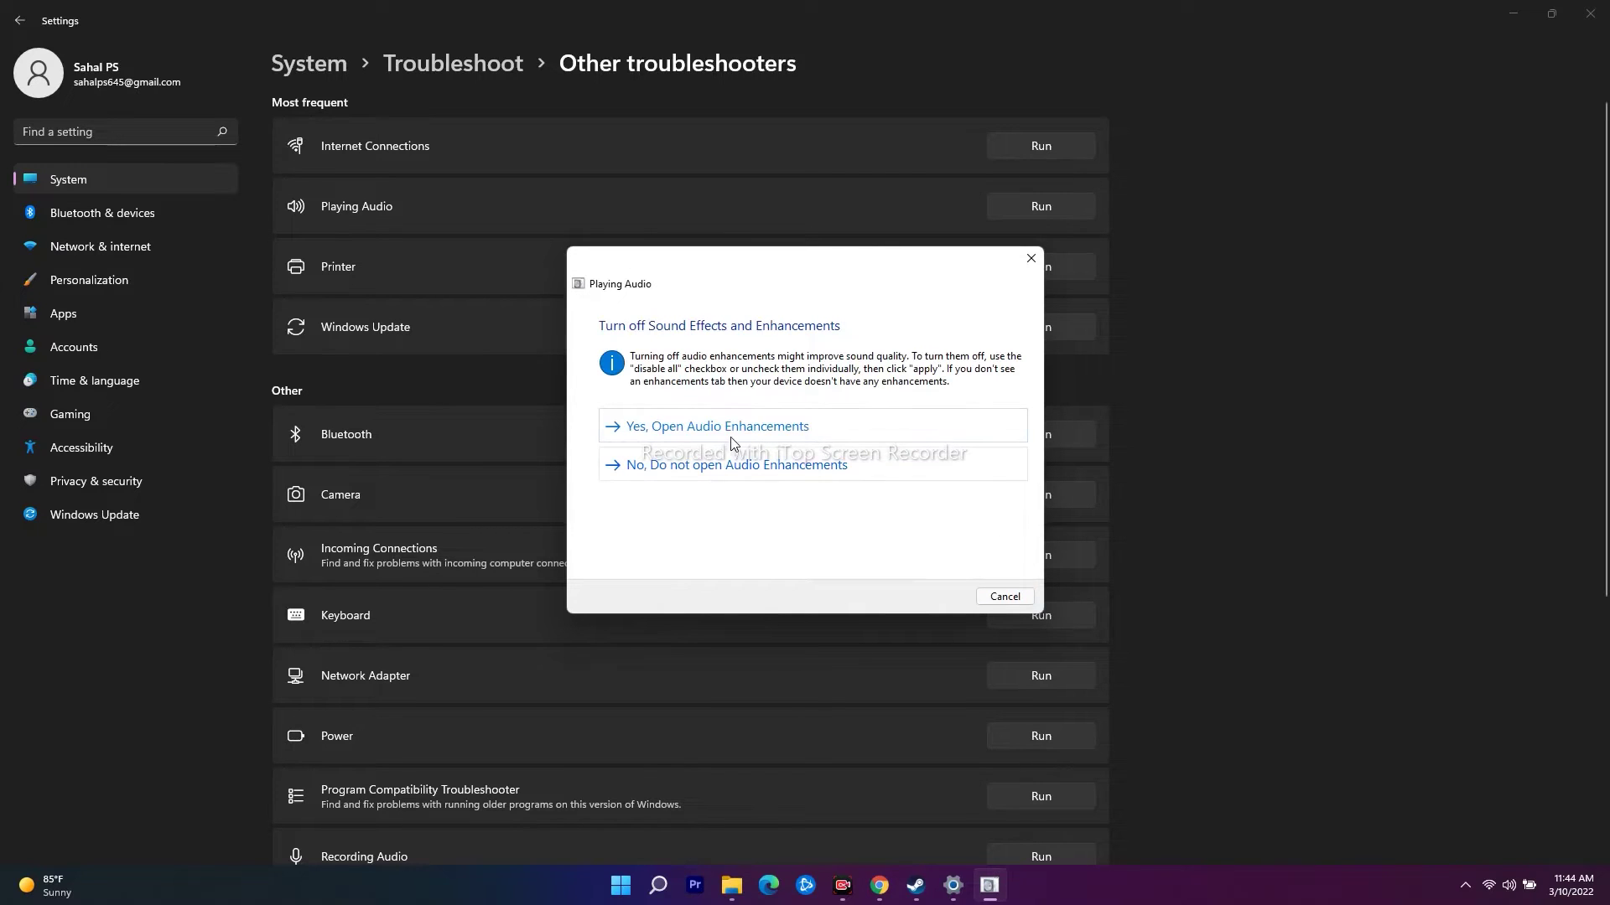
click(750, 430)
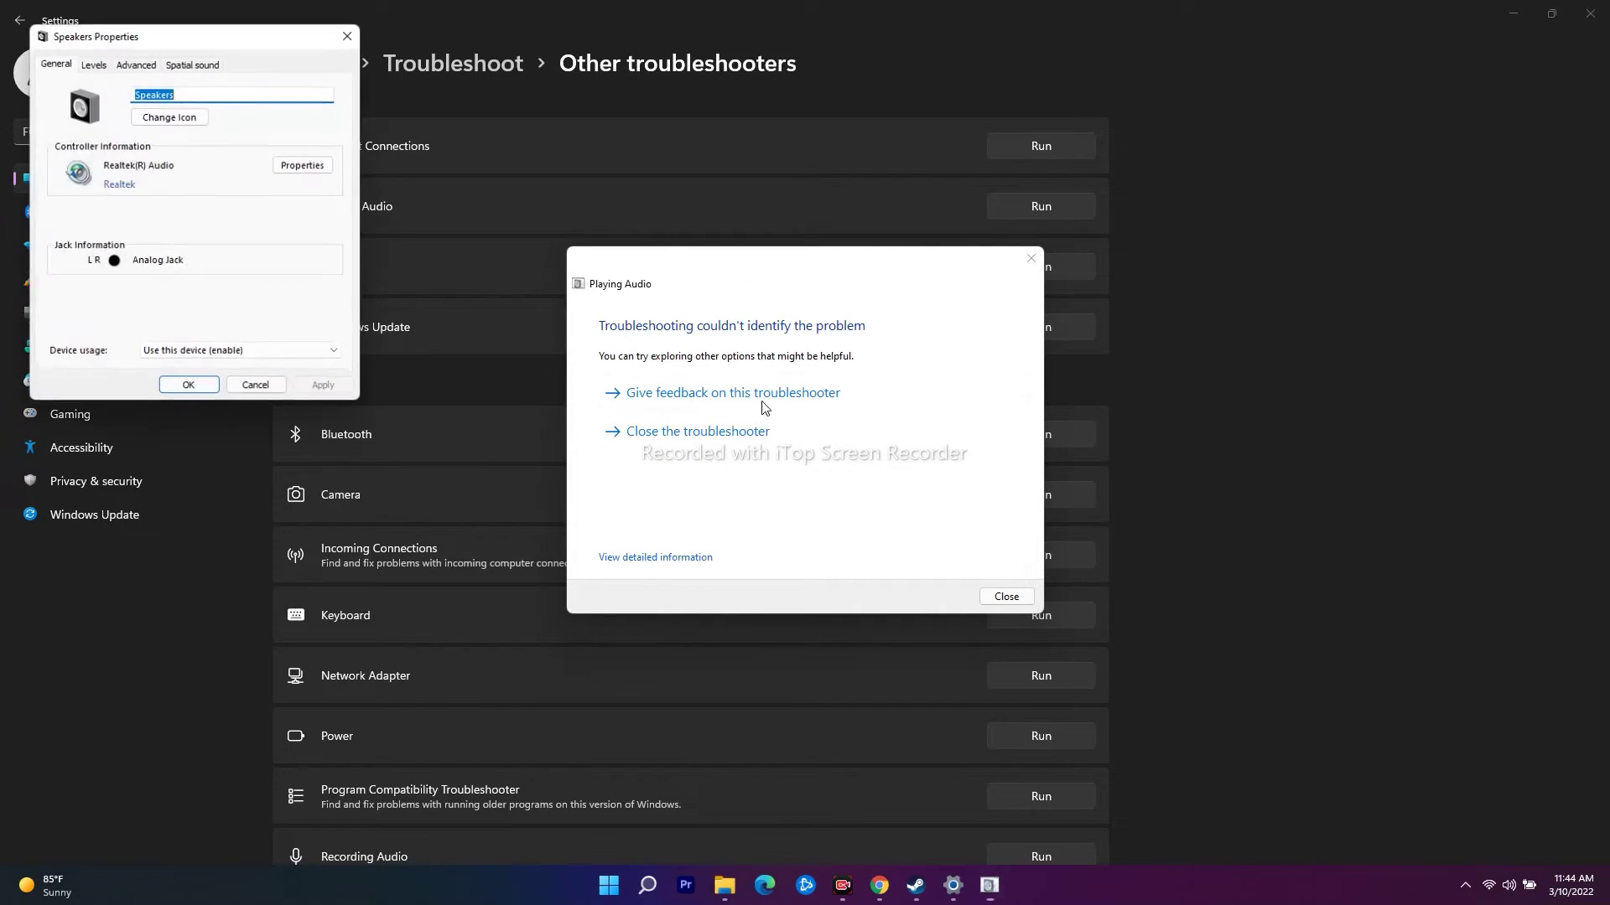
Step: Close Speakers Properties, the audio troubleshooter and the Settings app
click(344, 39)
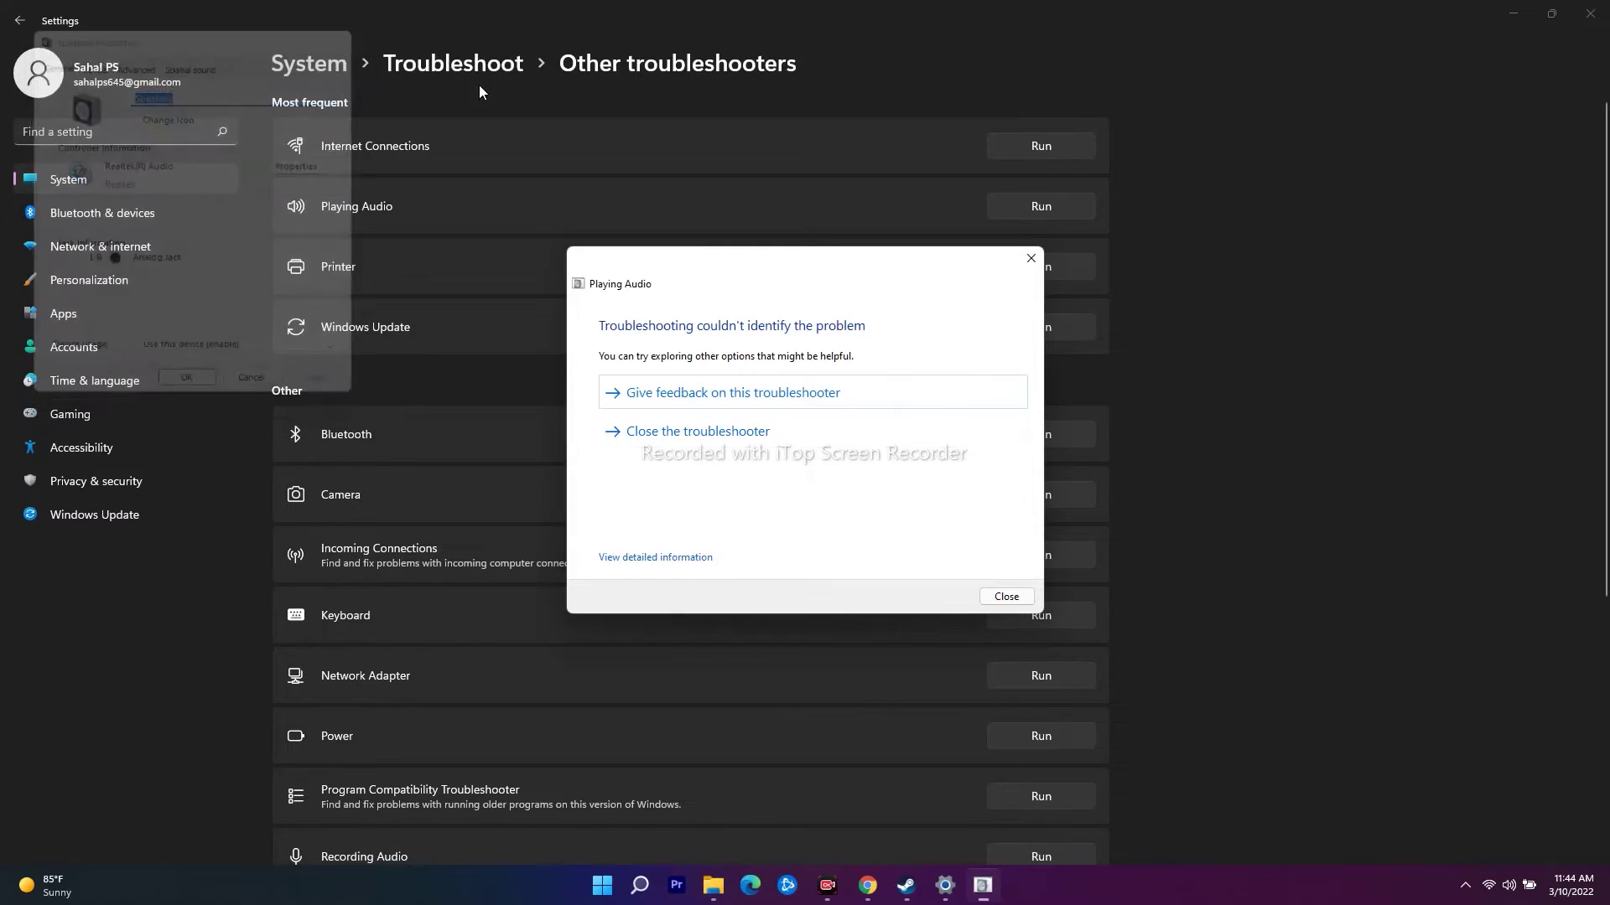
click(767, 435)
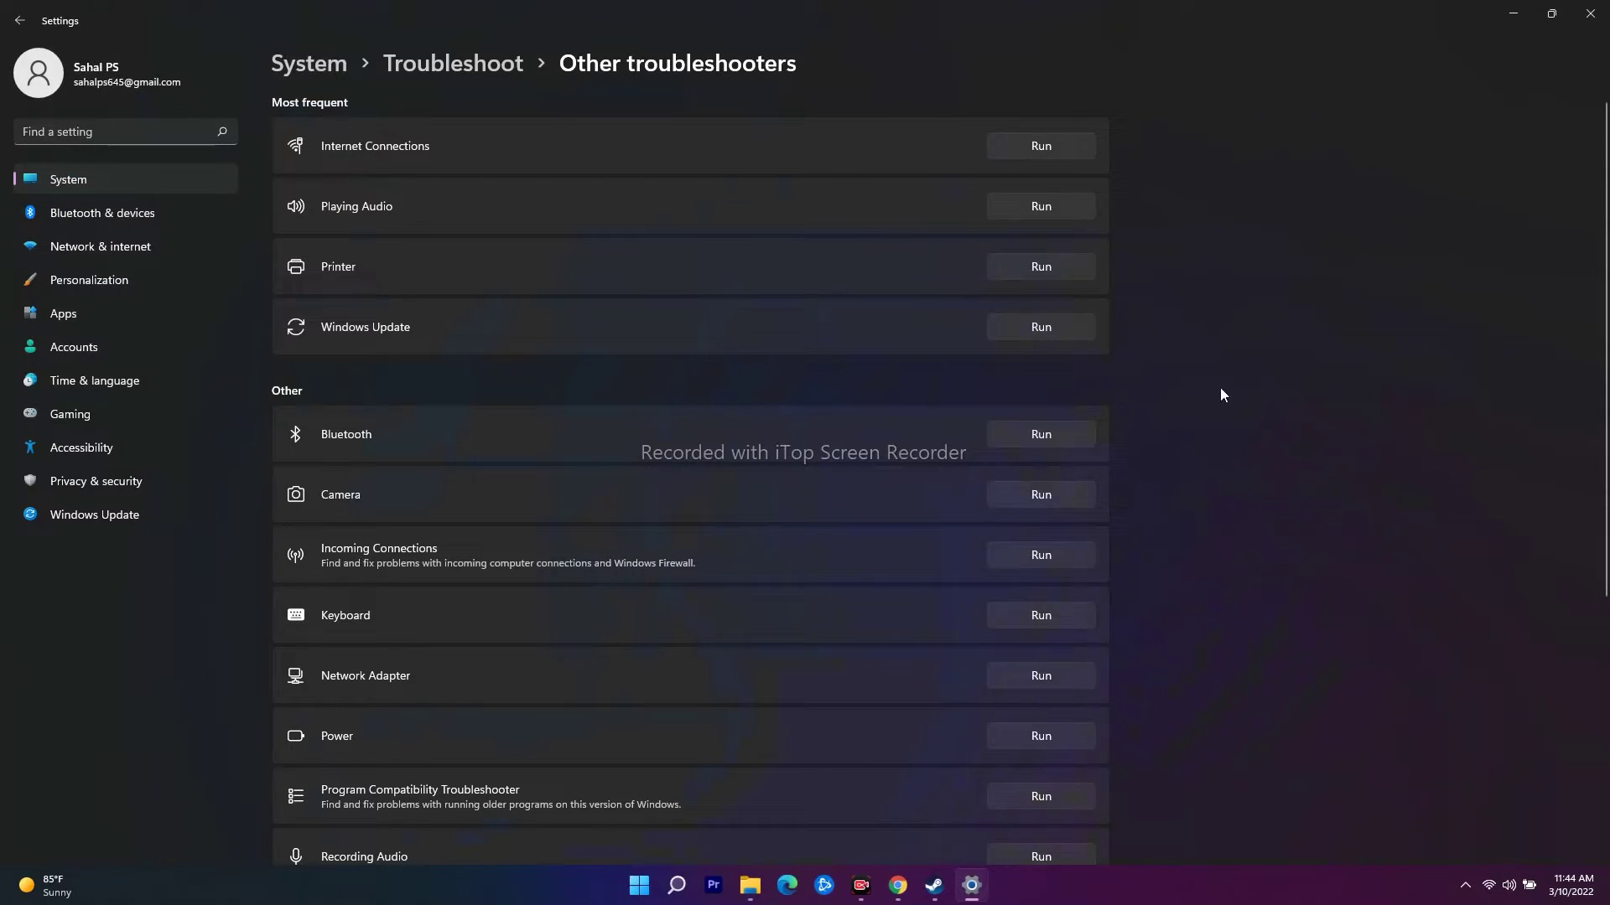
click(1589, 15)
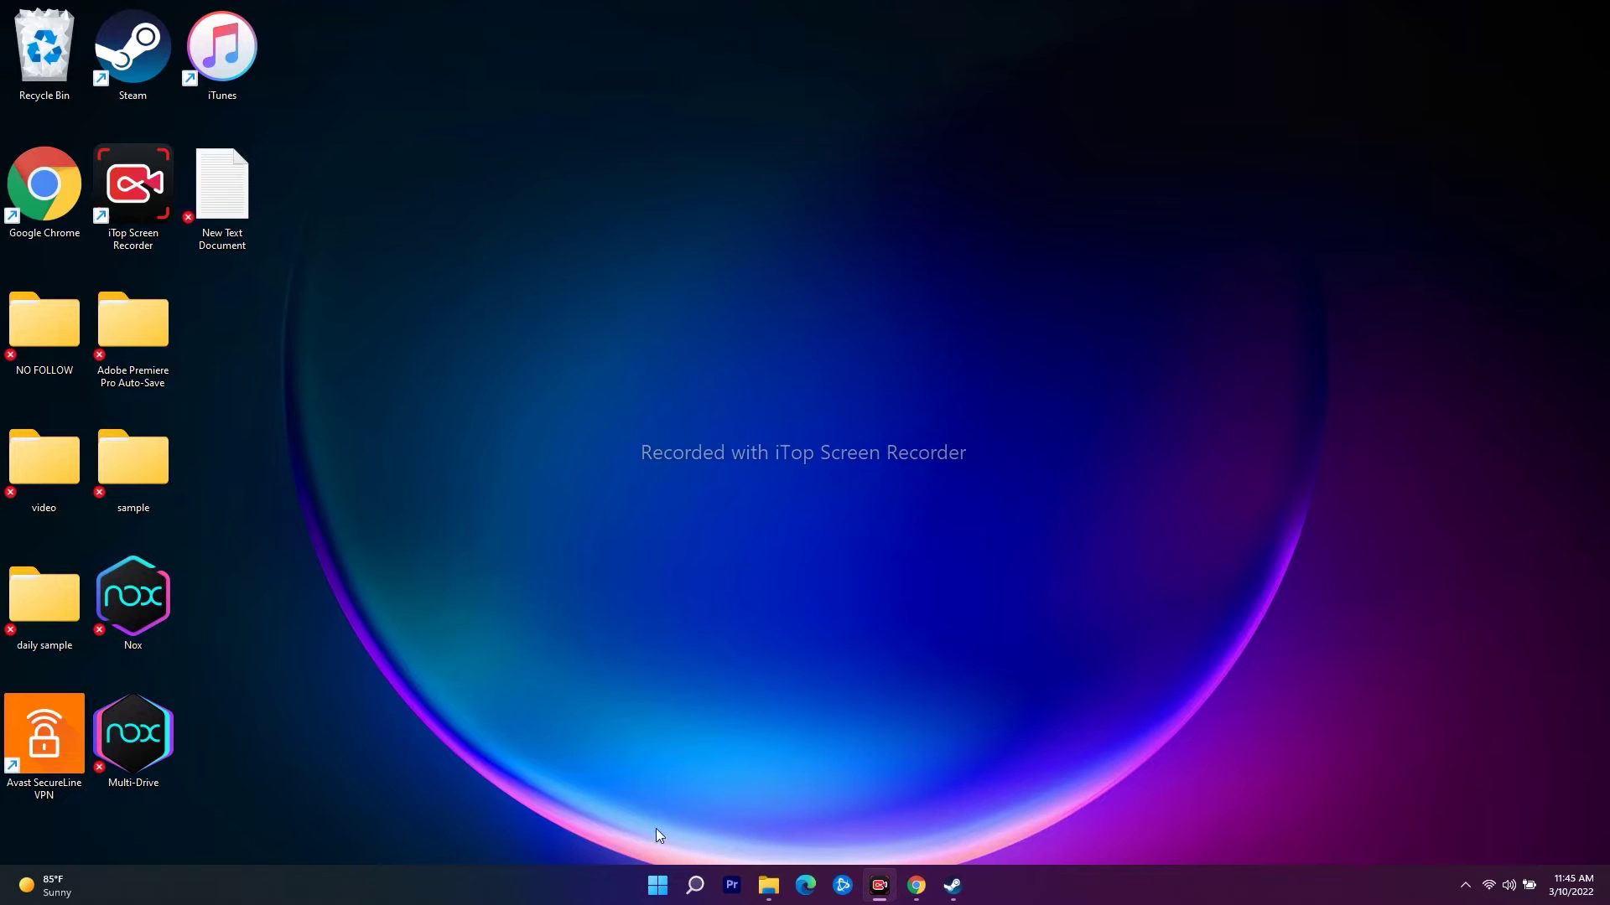
Step: Launch Device Manager from the Start right-click menu and expand Sound, video and game controllers
right_click(657, 886)
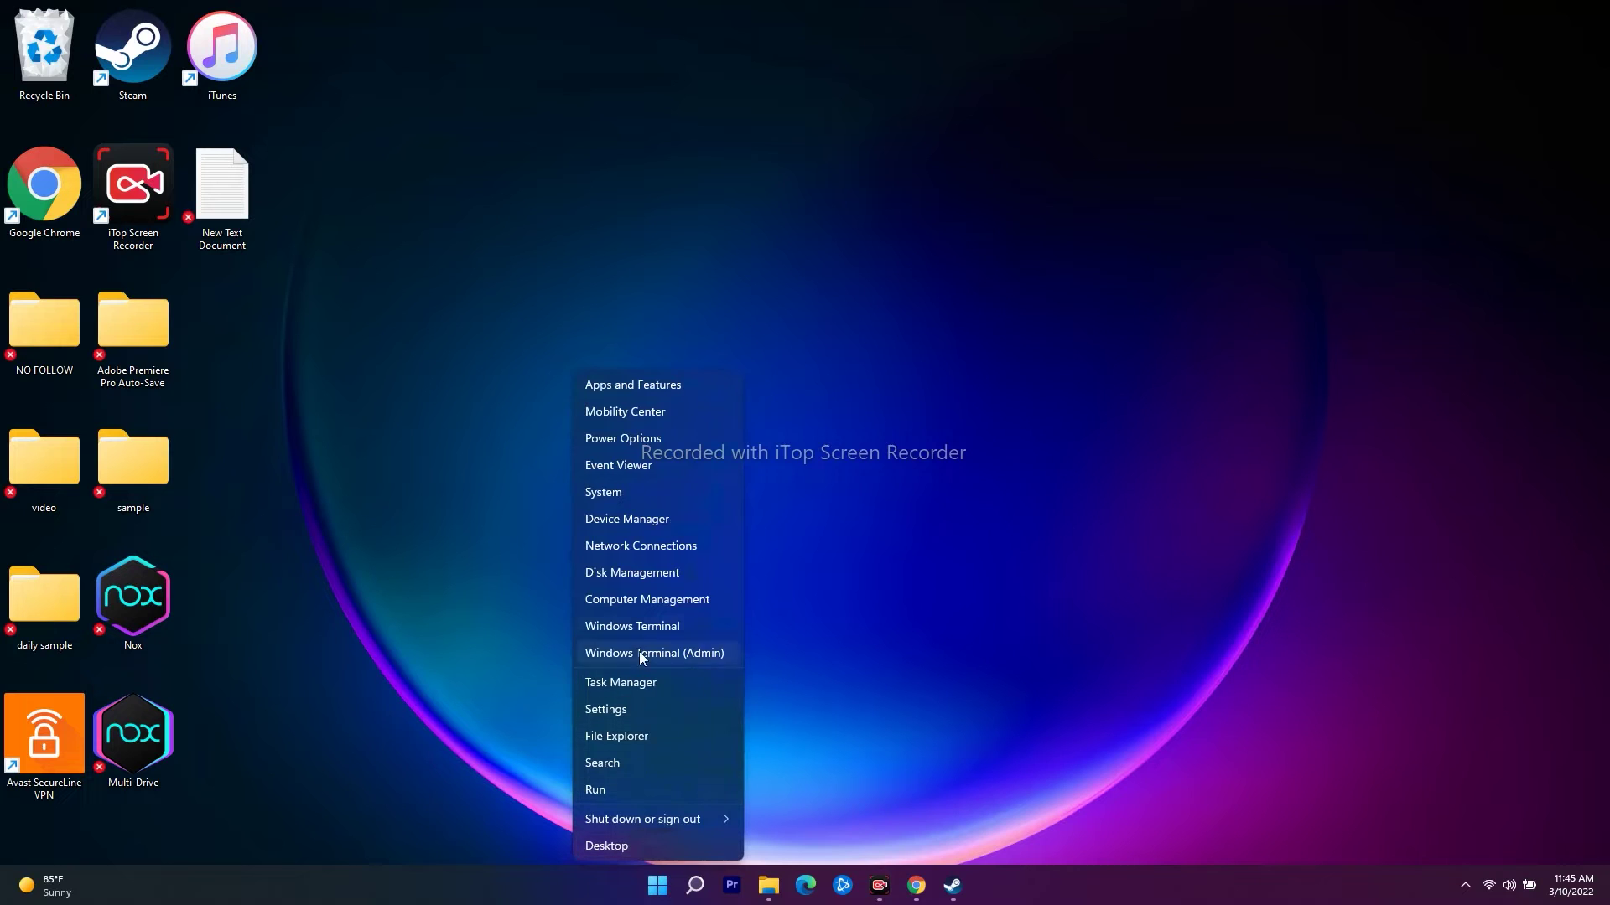
click(653, 524)
click(92, 296)
click(92, 299)
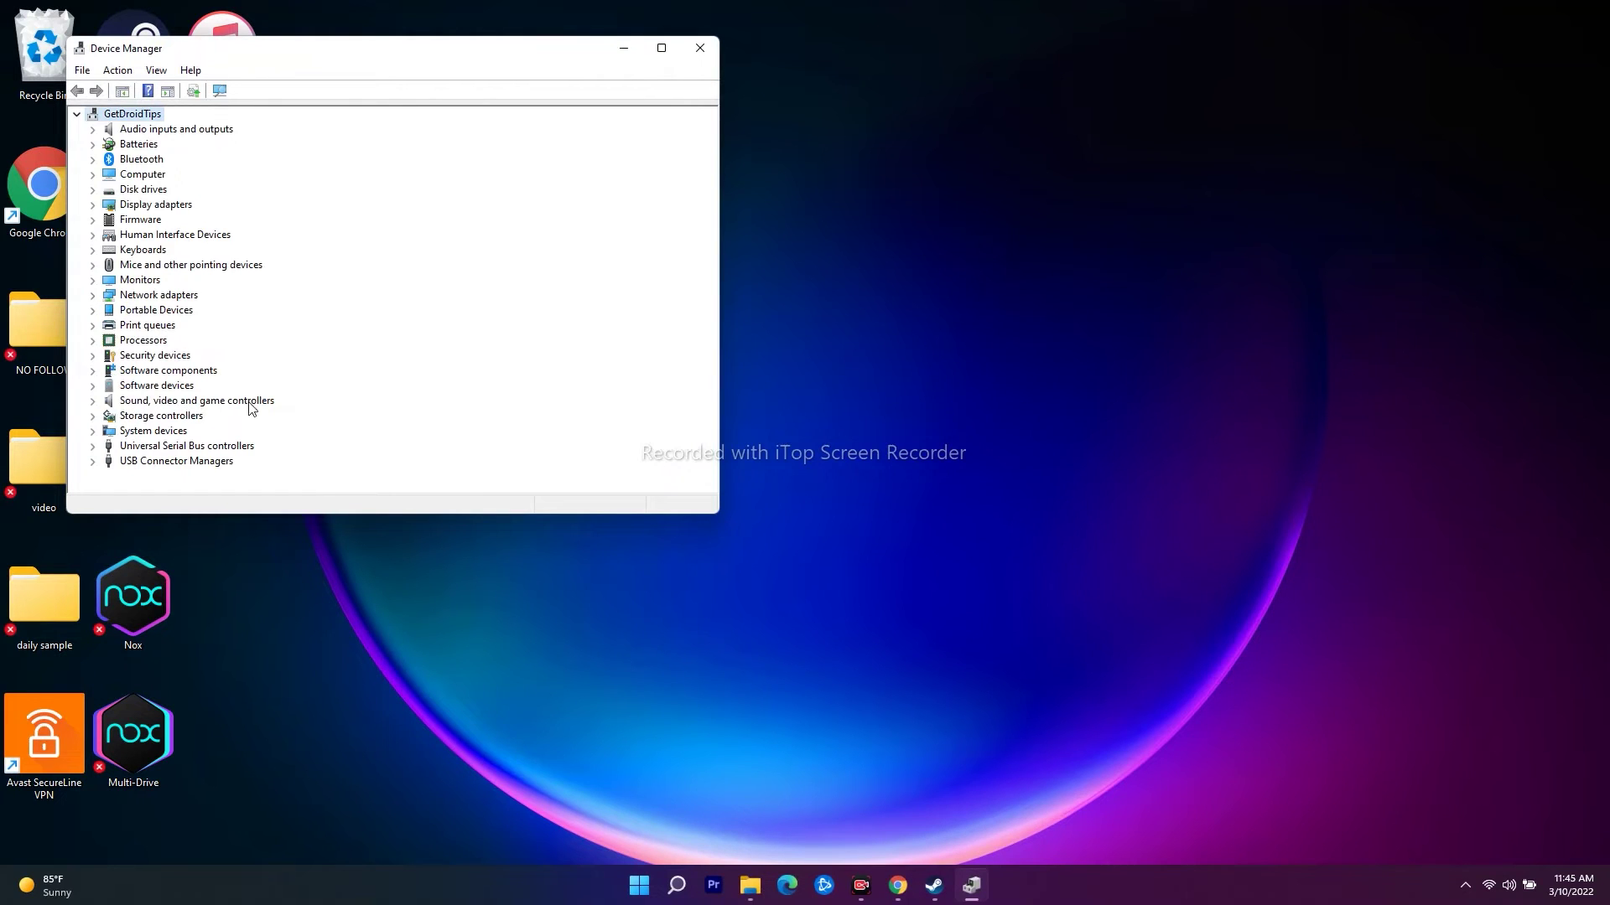
click(93, 402)
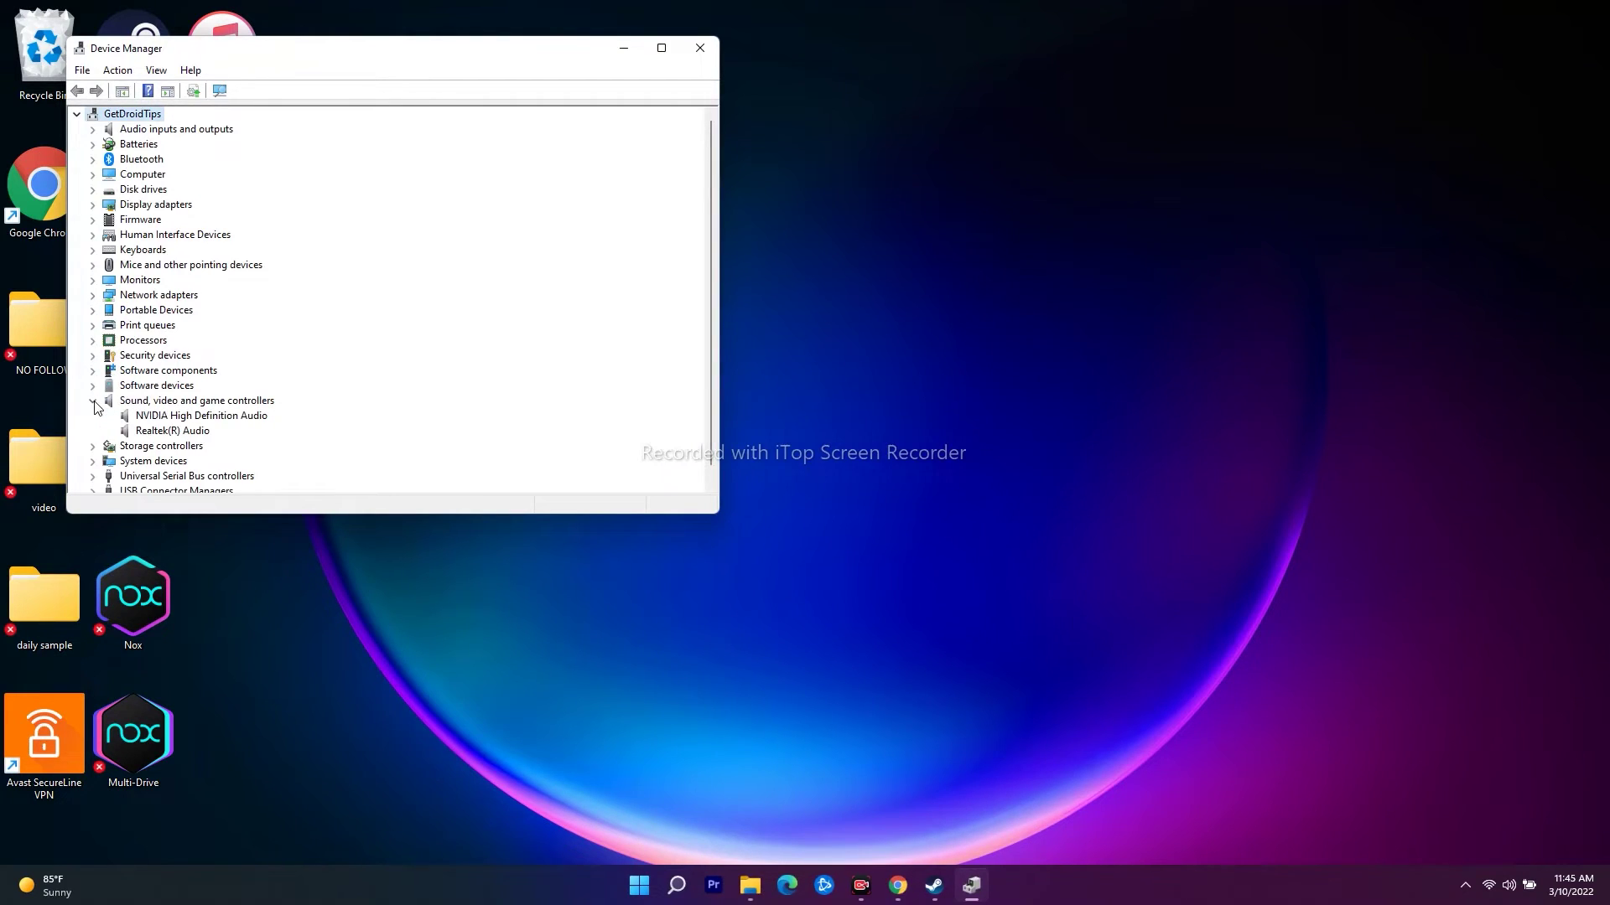
Step: Update the Realtek(R) Audio driver with the local High Definition Audio Device driver
right_click(188, 436)
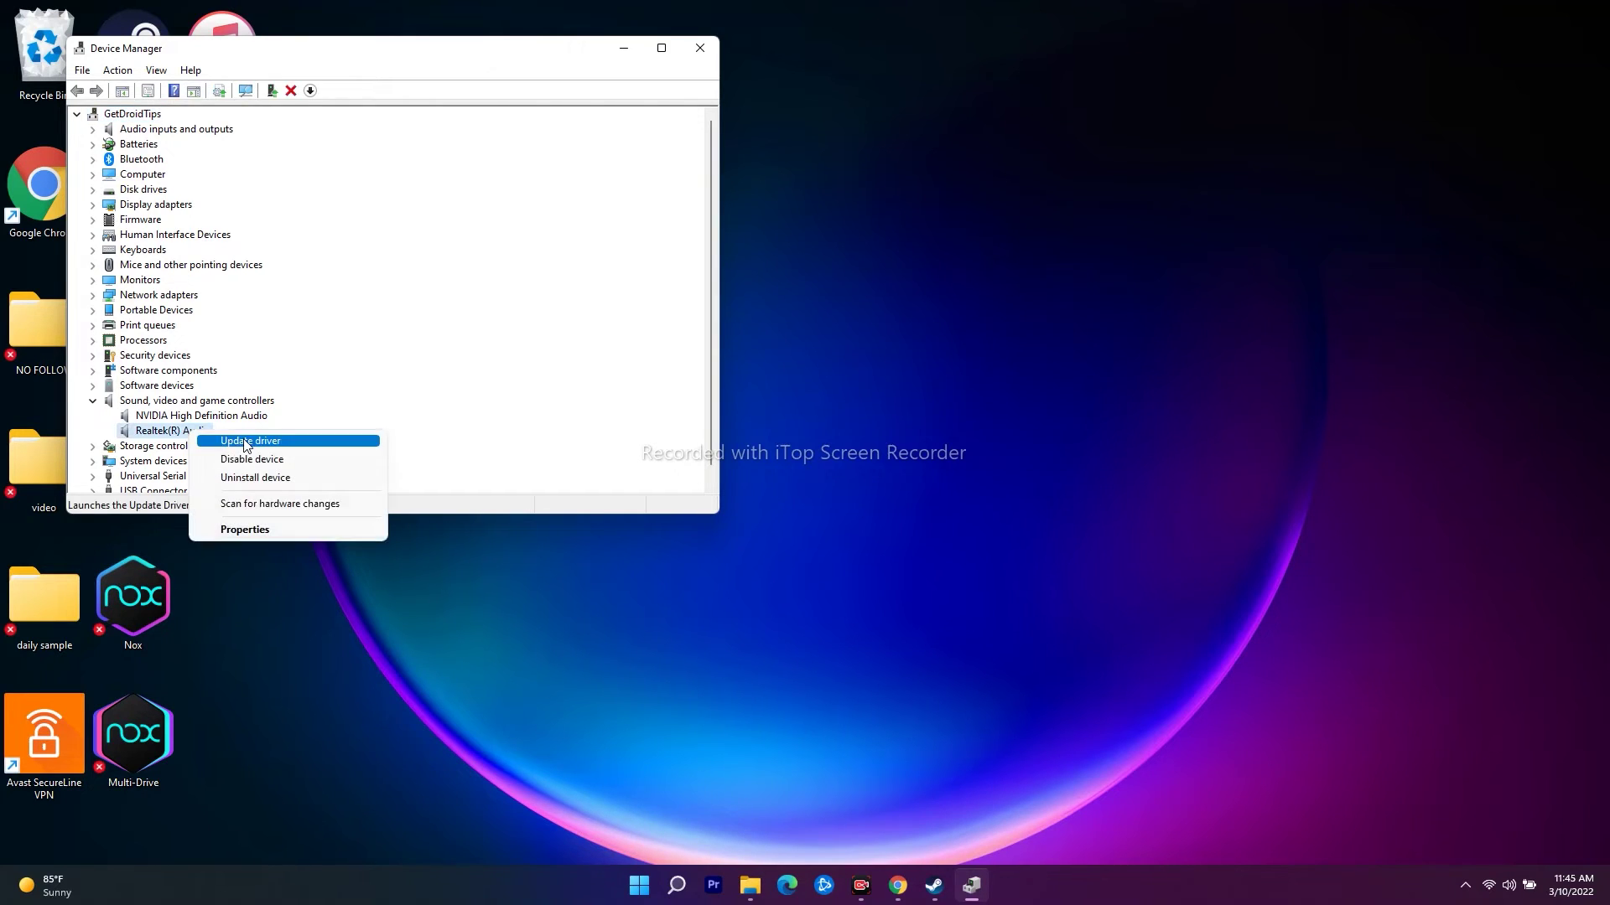
click(246, 442)
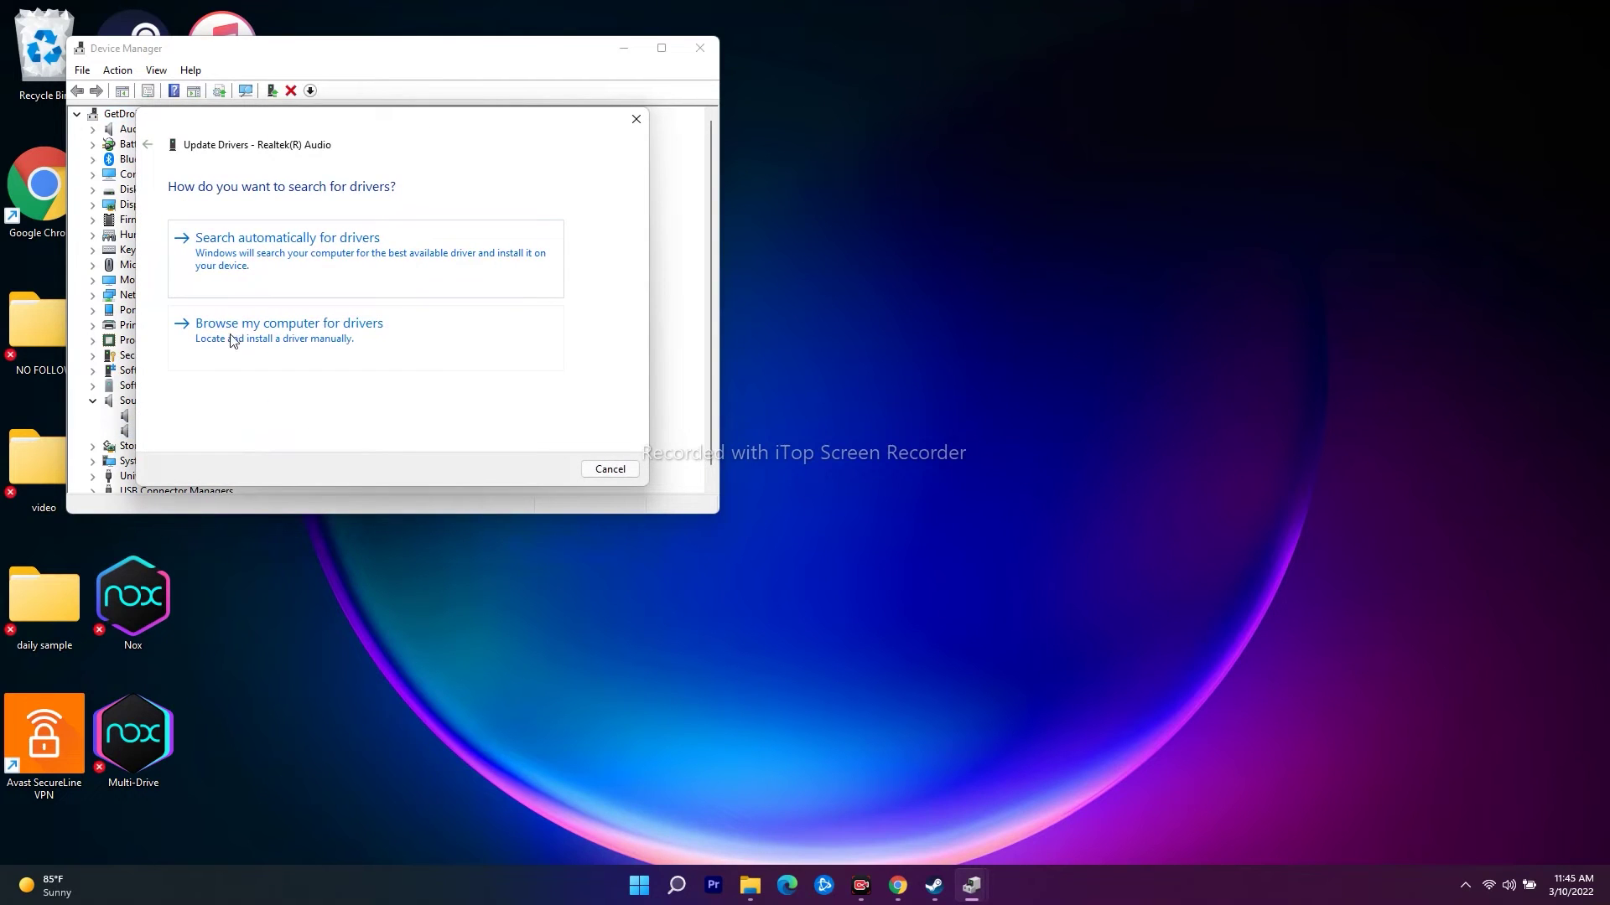
click(366, 333)
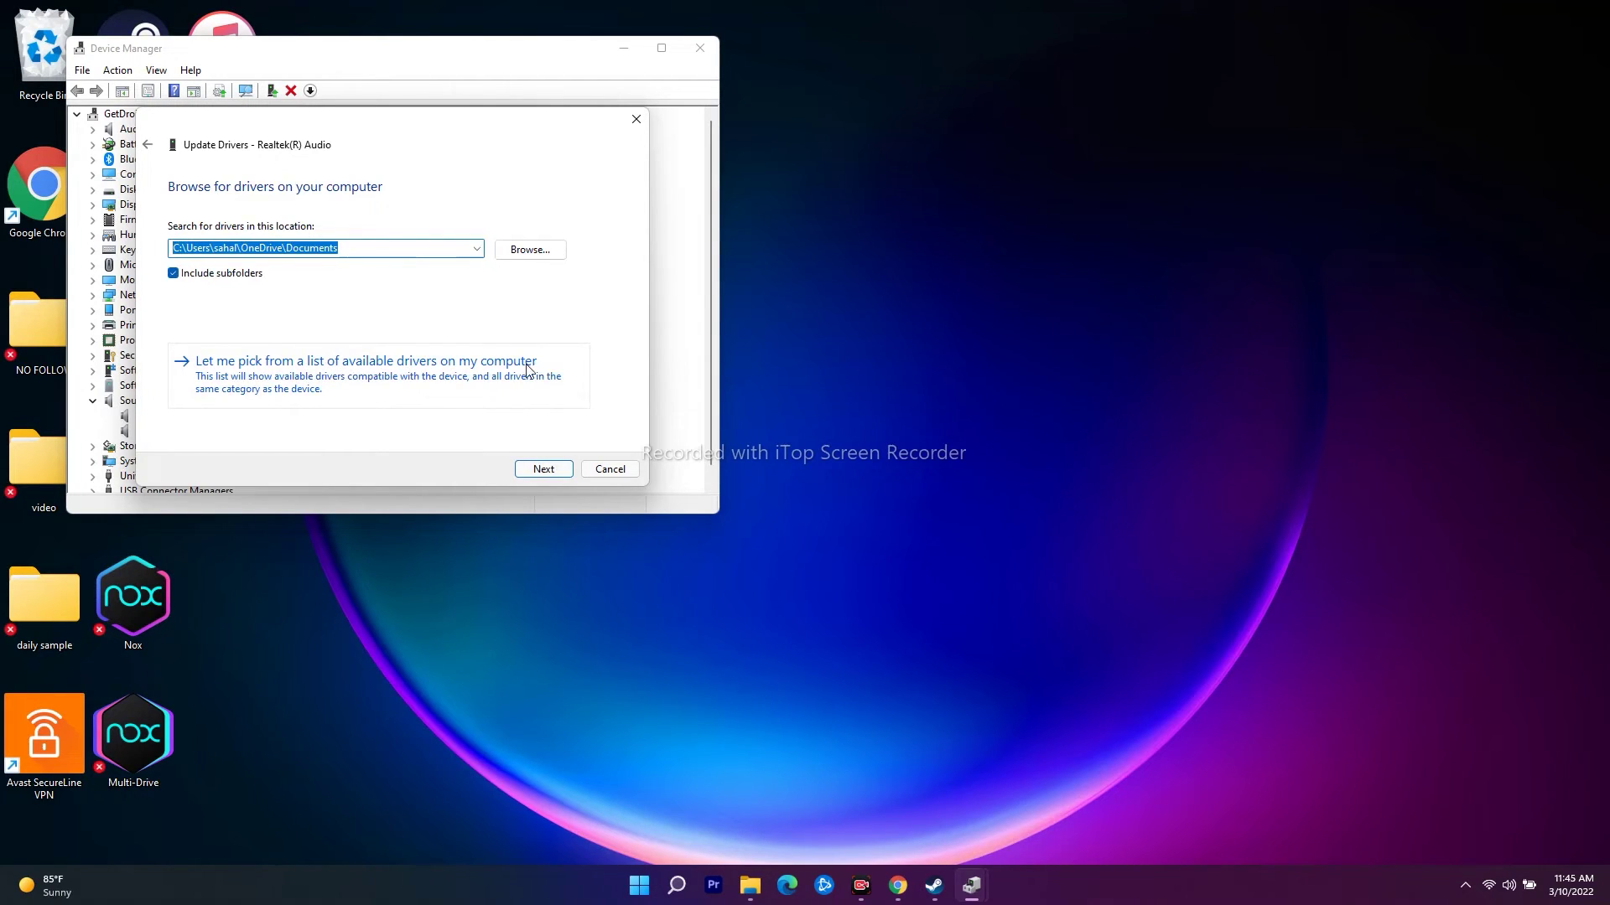
click(464, 372)
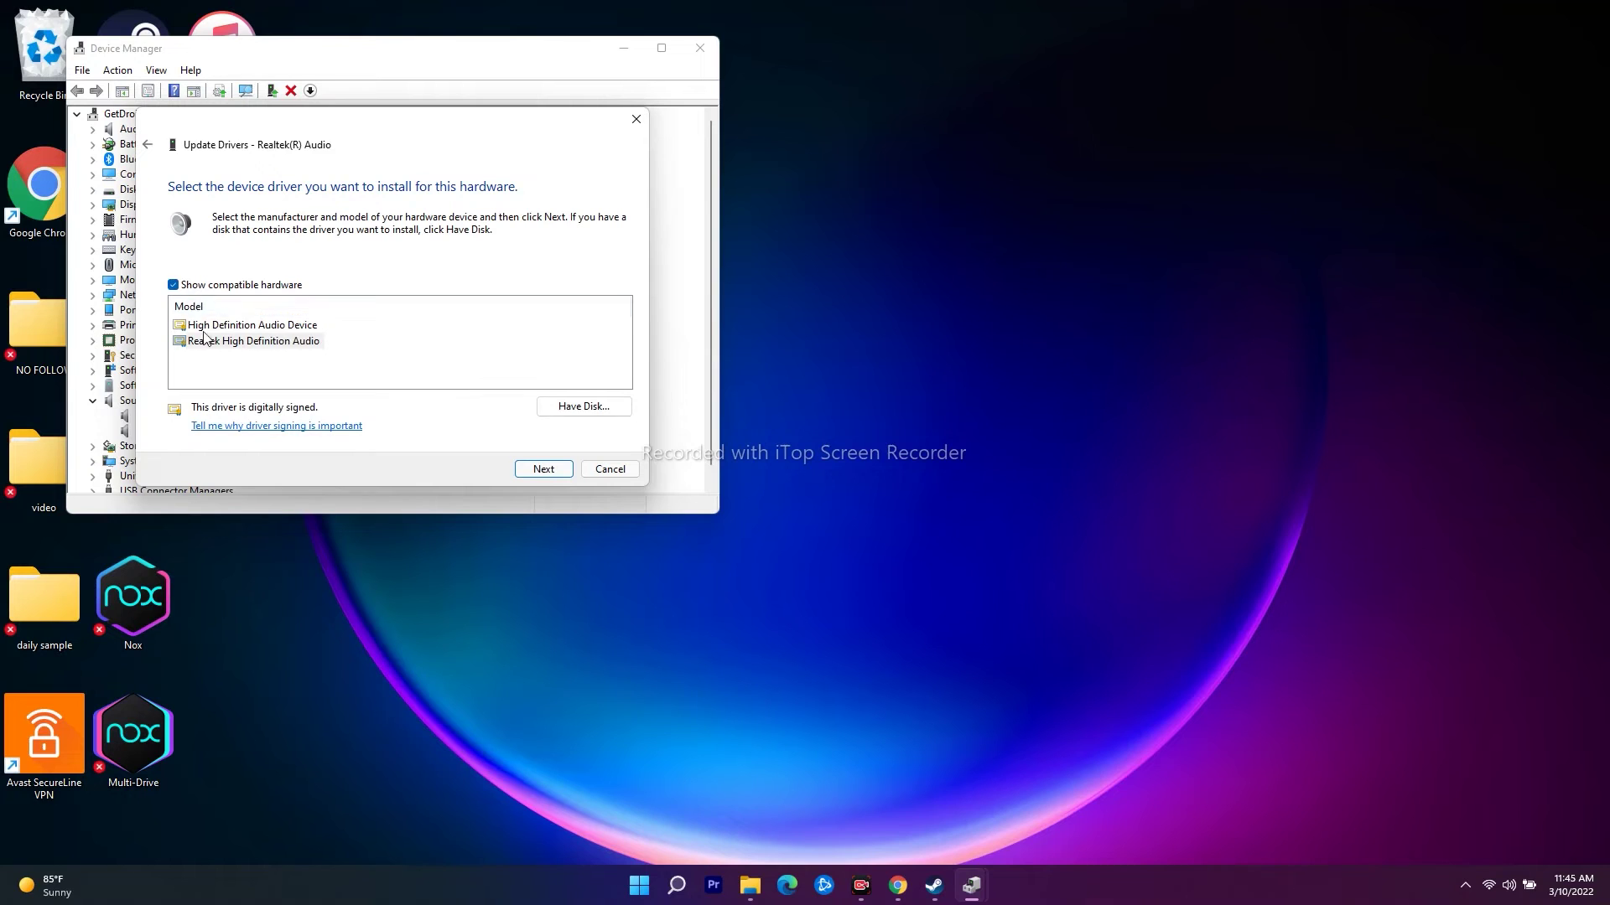
click(255, 327)
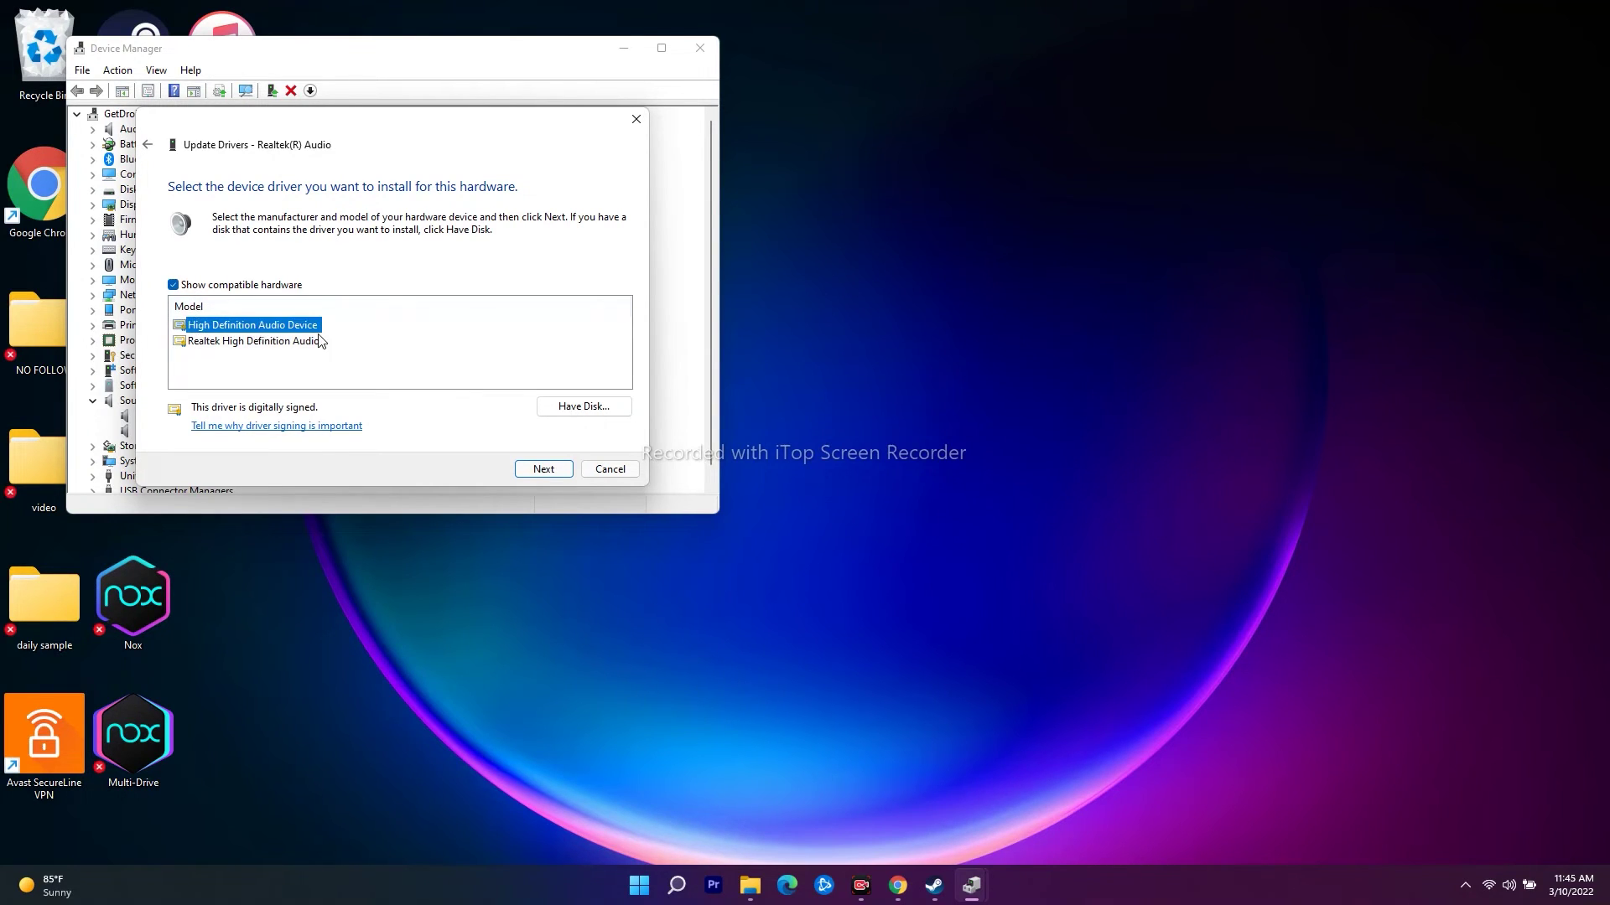
click(544, 470)
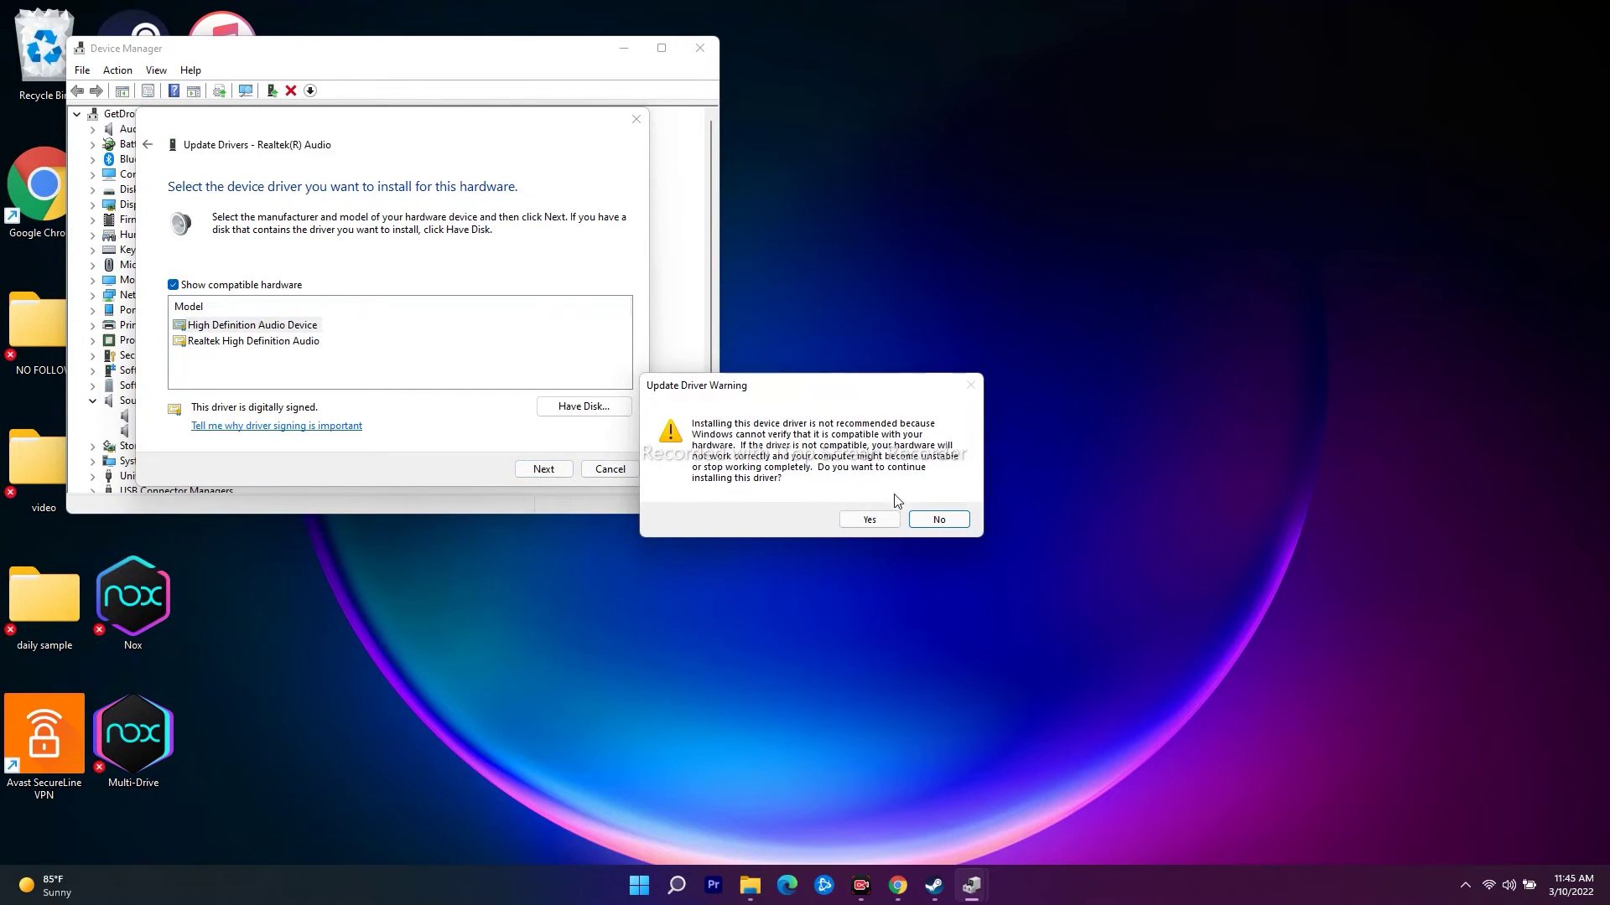
Step: Decline the unverified driver, close the wizard and Device Manager, and view Start's power options
click(938, 520)
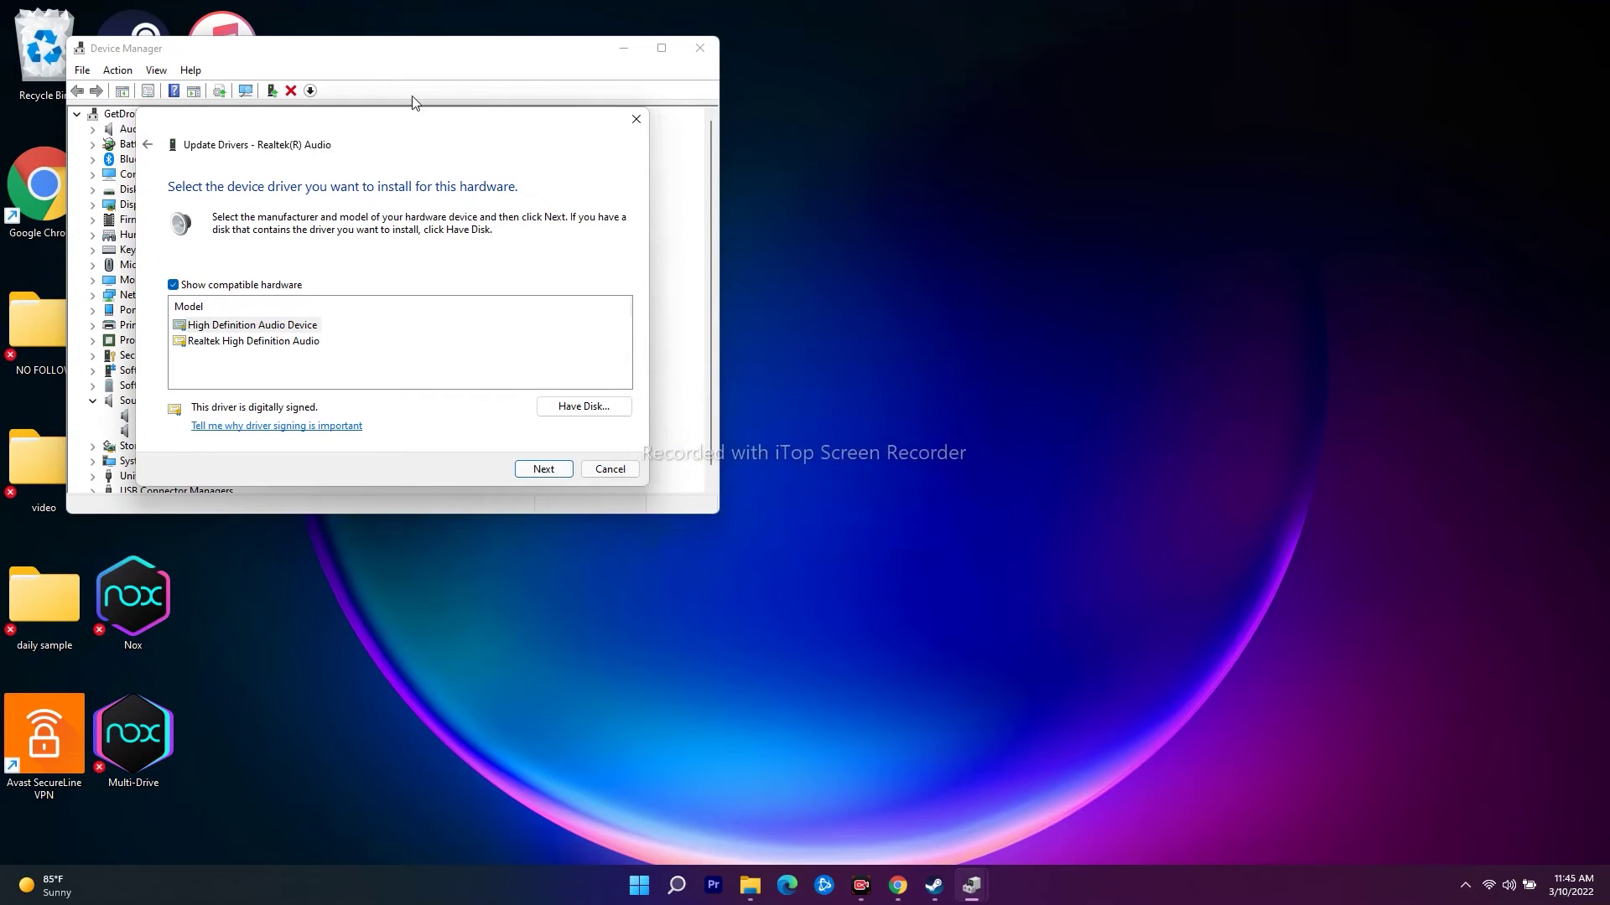
click(634, 118)
click(709, 57)
click(657, 870)
click(1011, 828)
click(1169, 676)
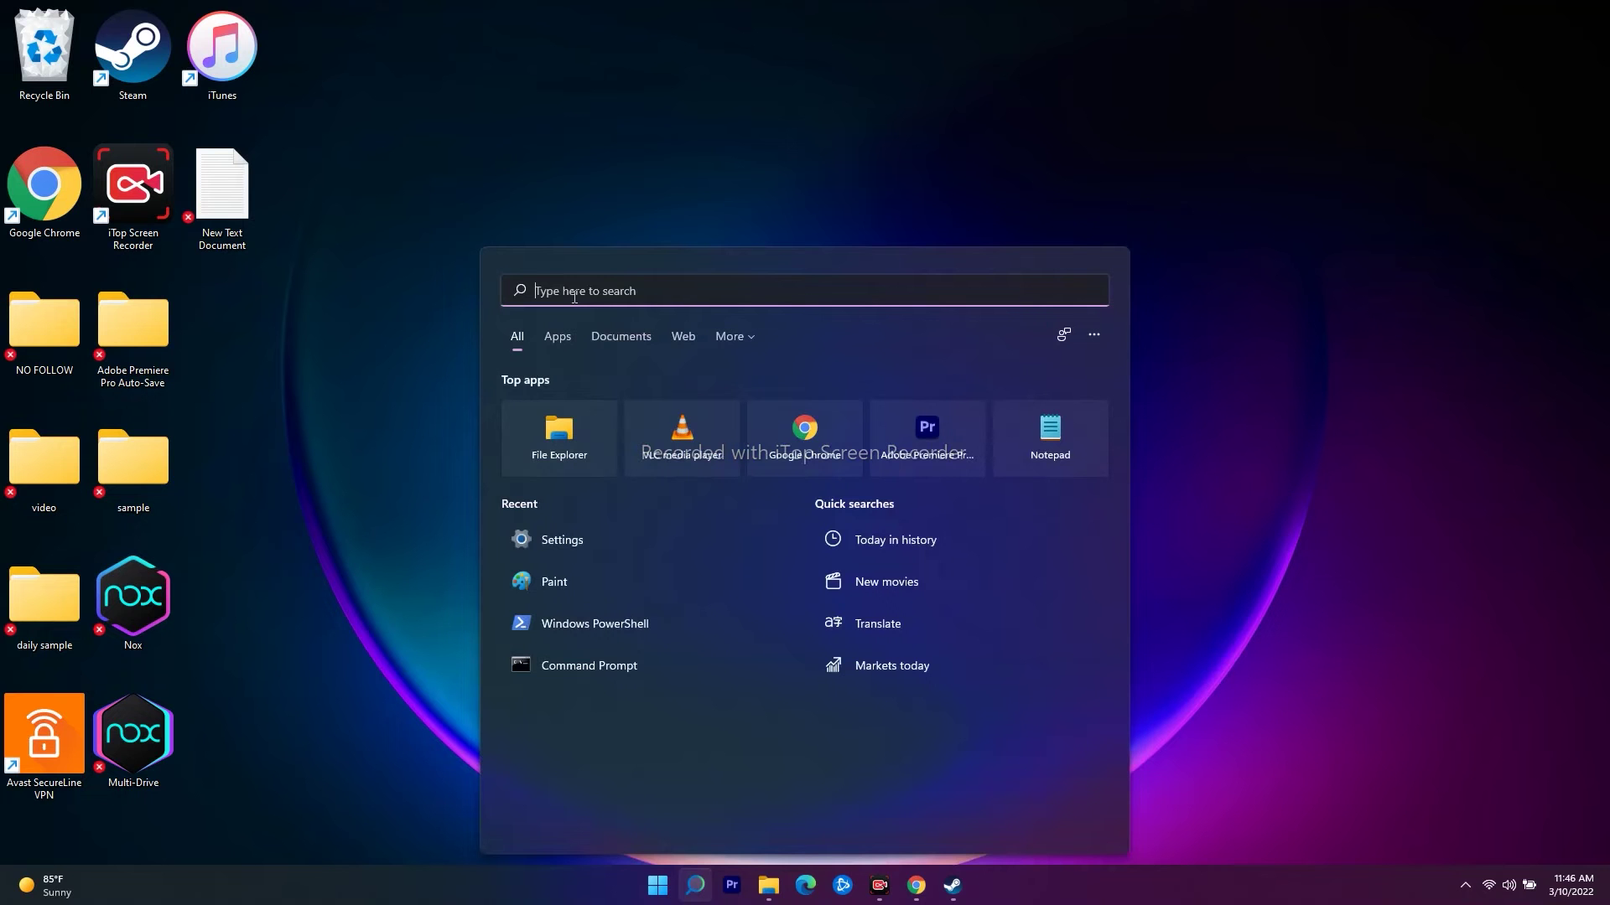
text(mm)
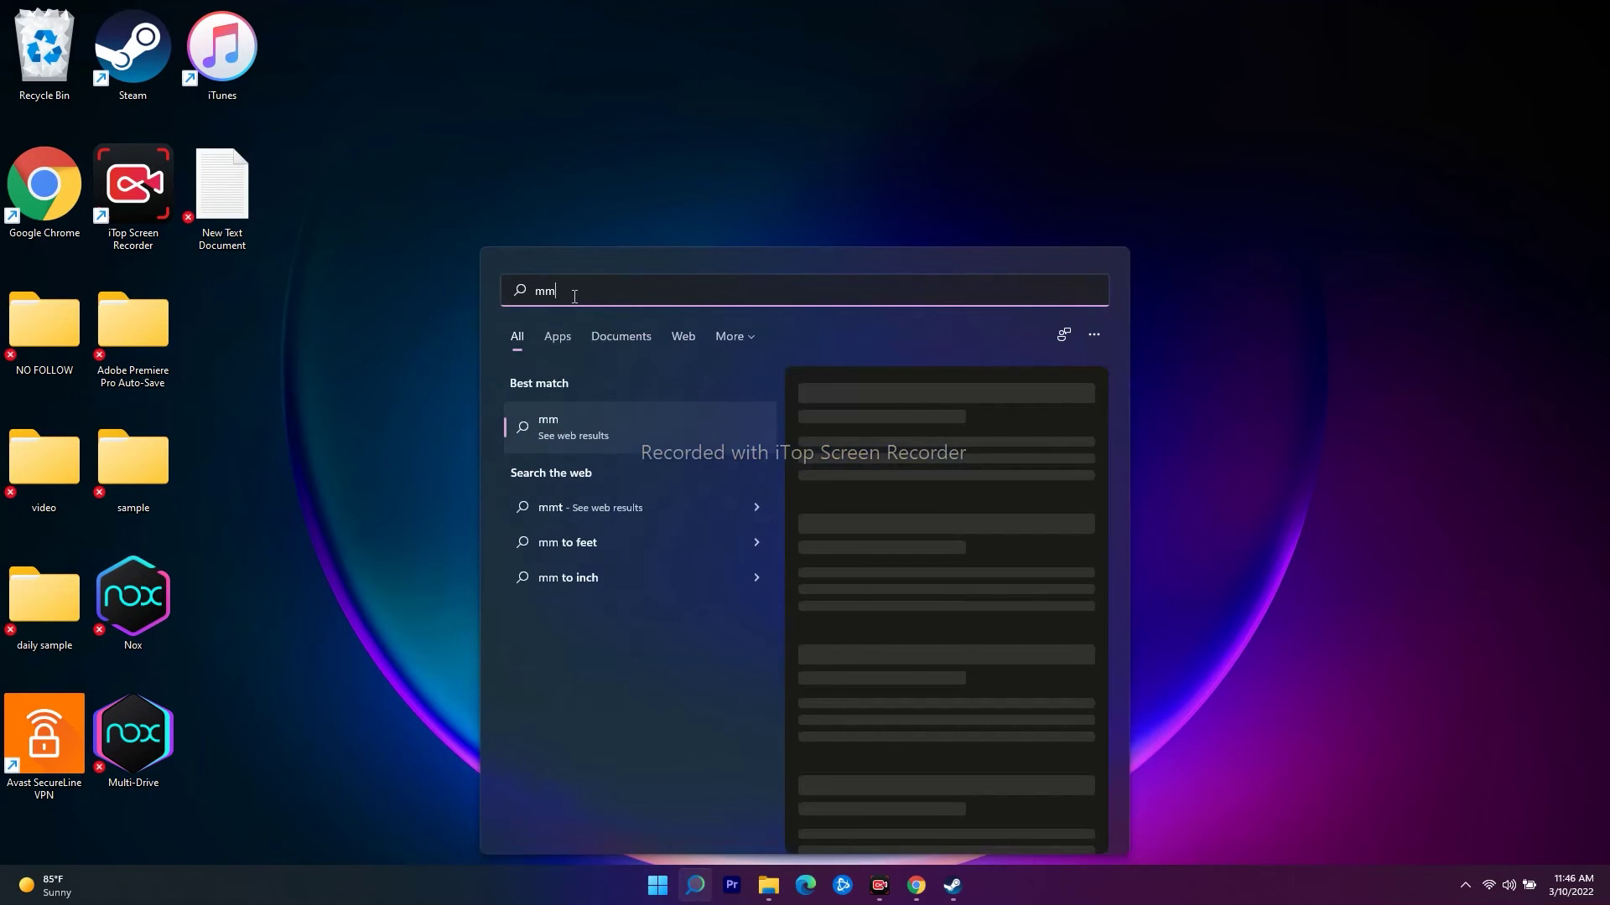
text(s)
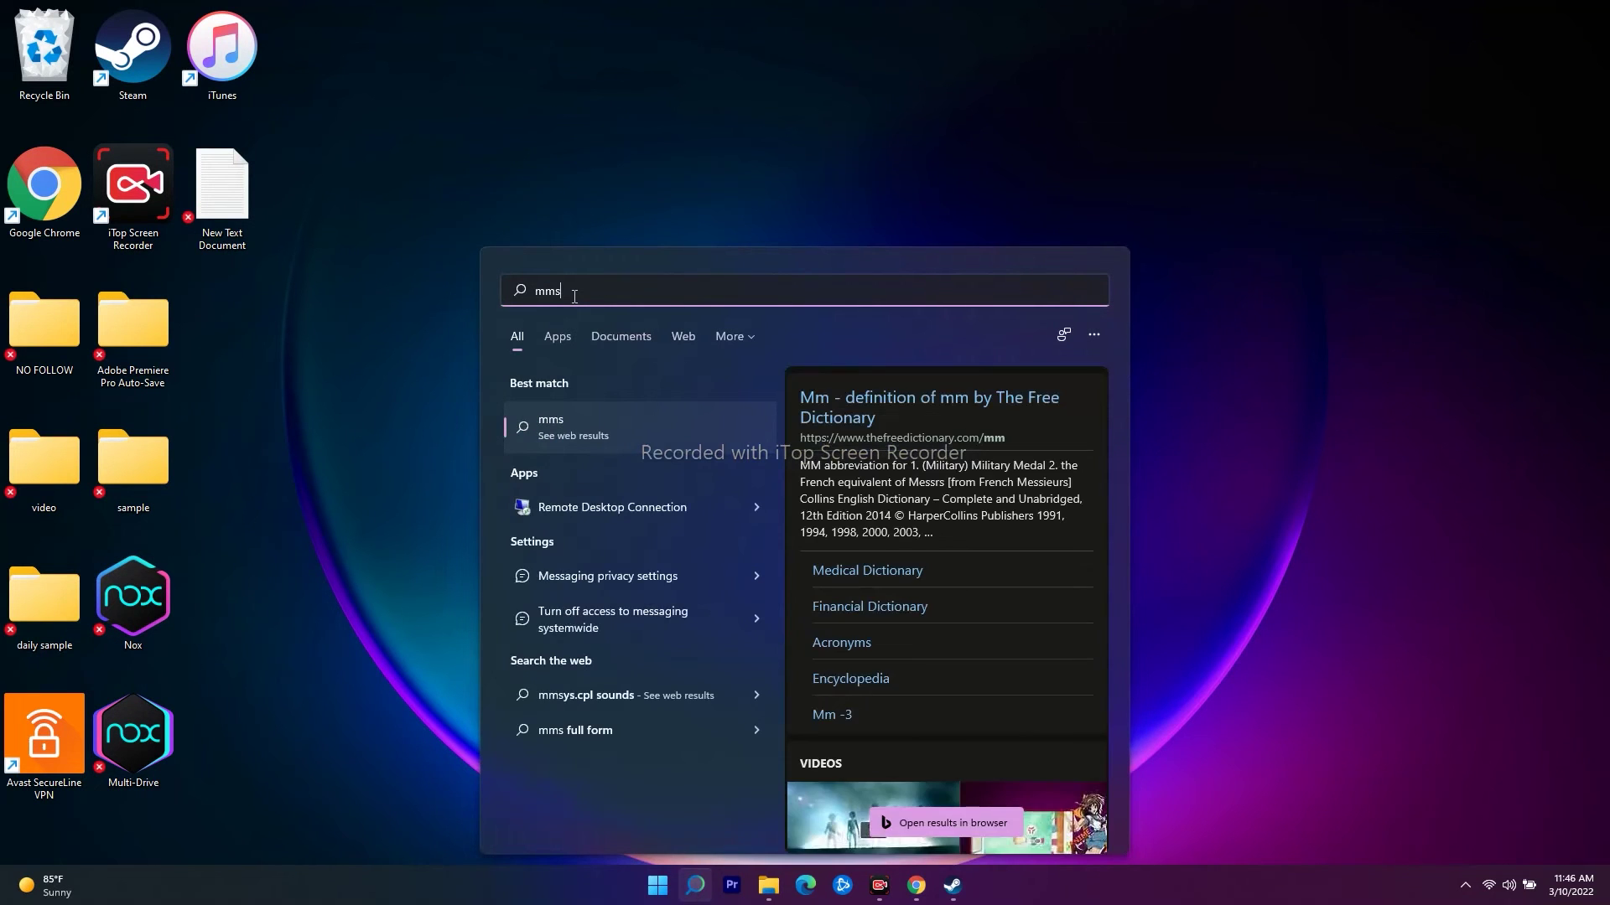
text(ys.c)
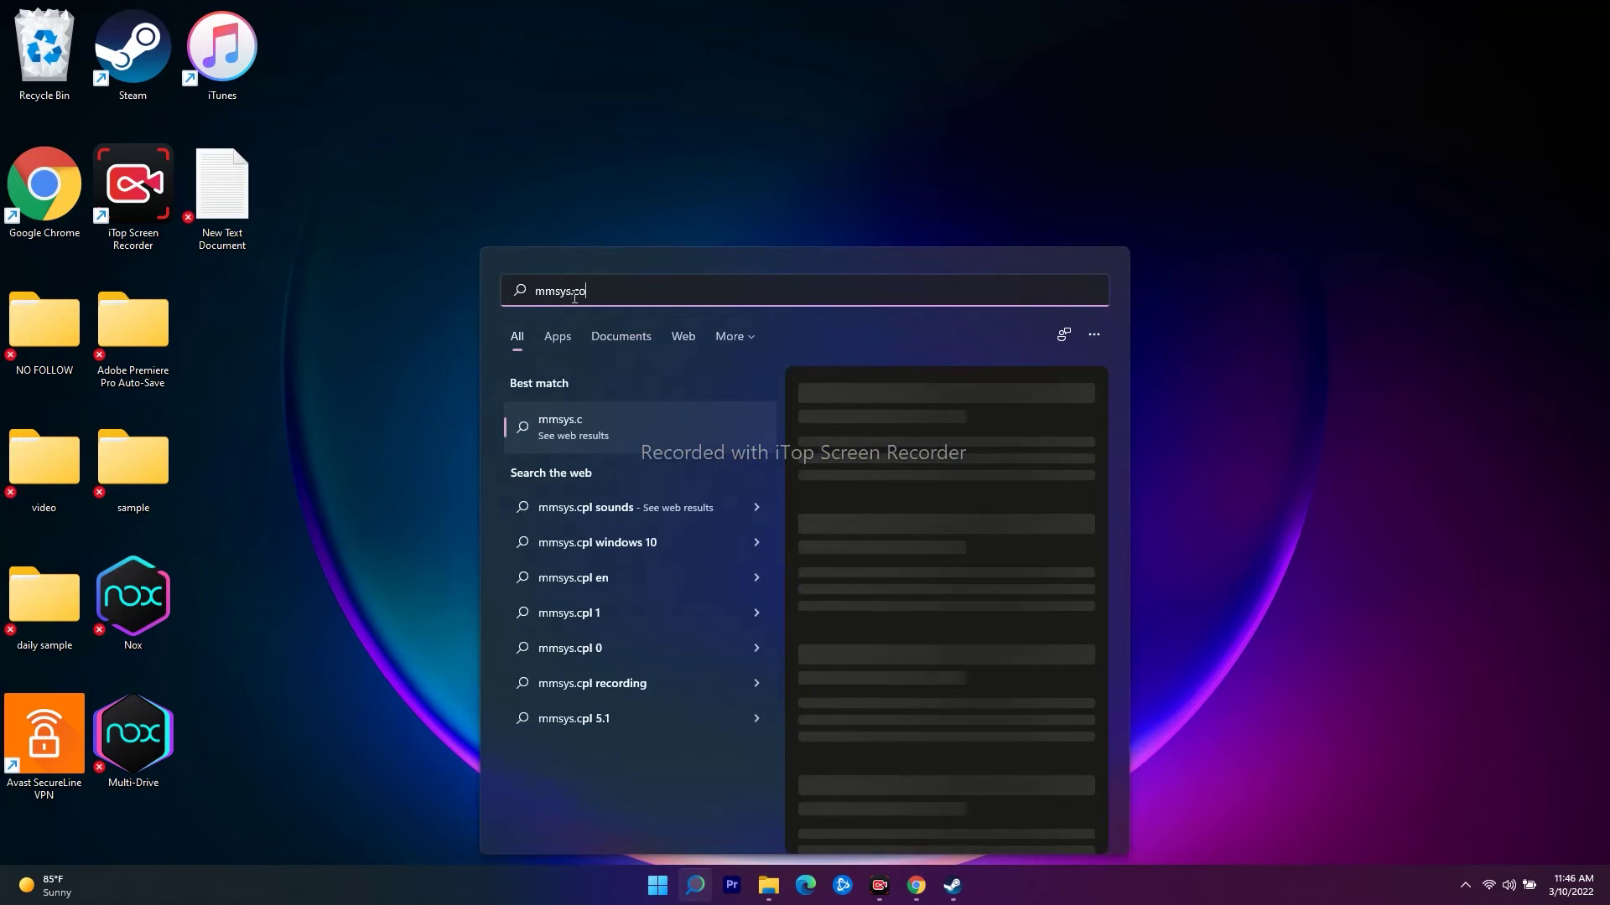
text(pl)
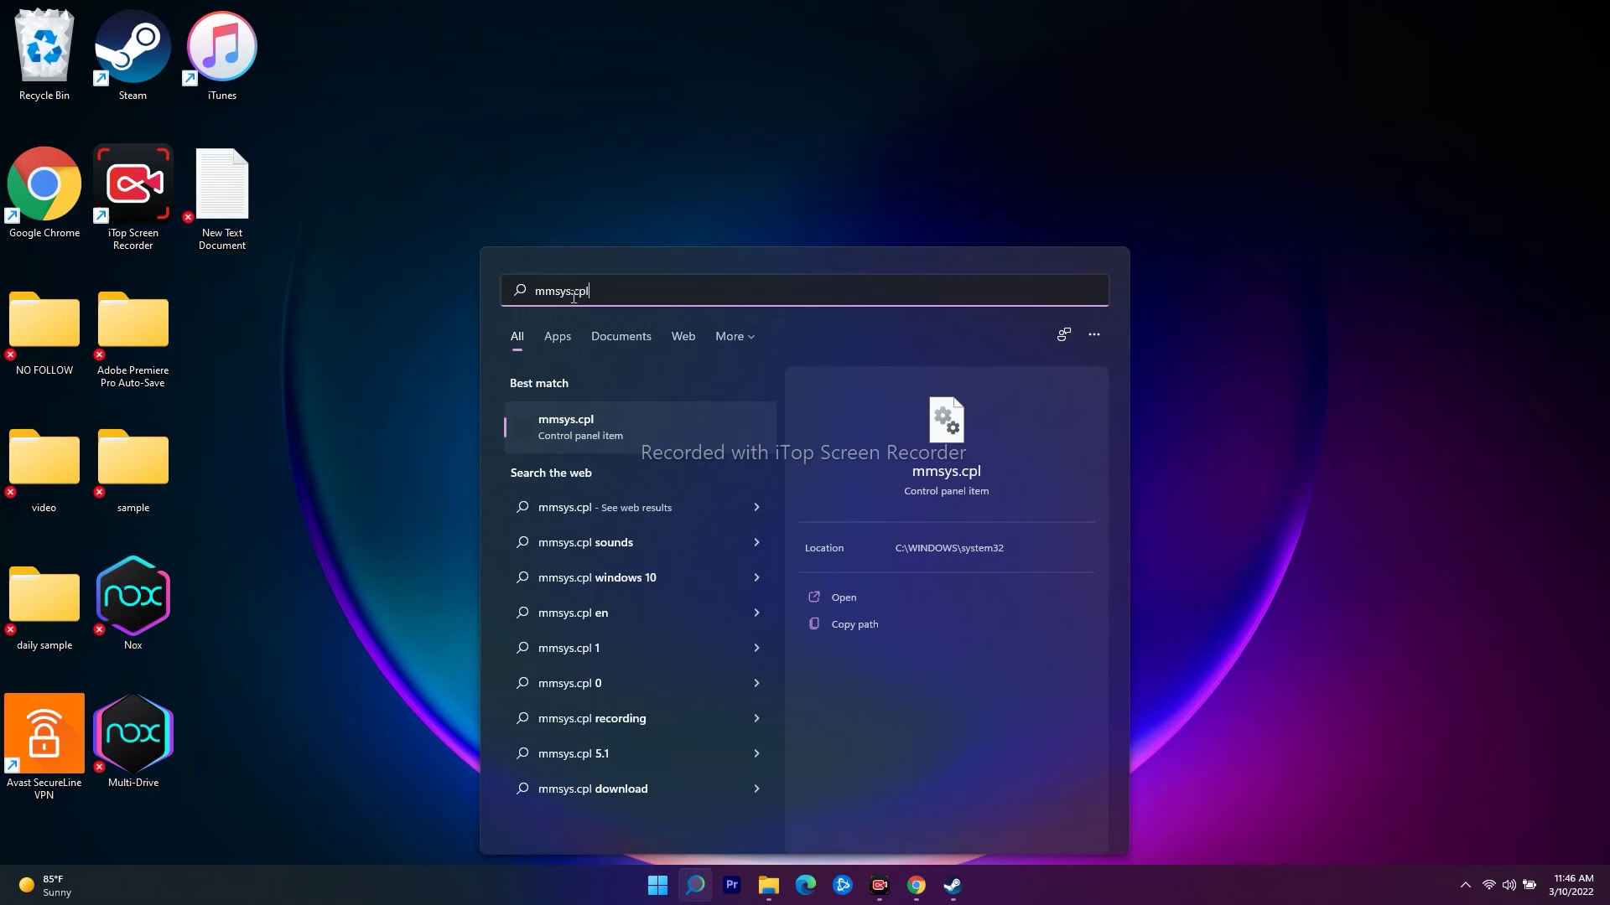
click(601, 438)
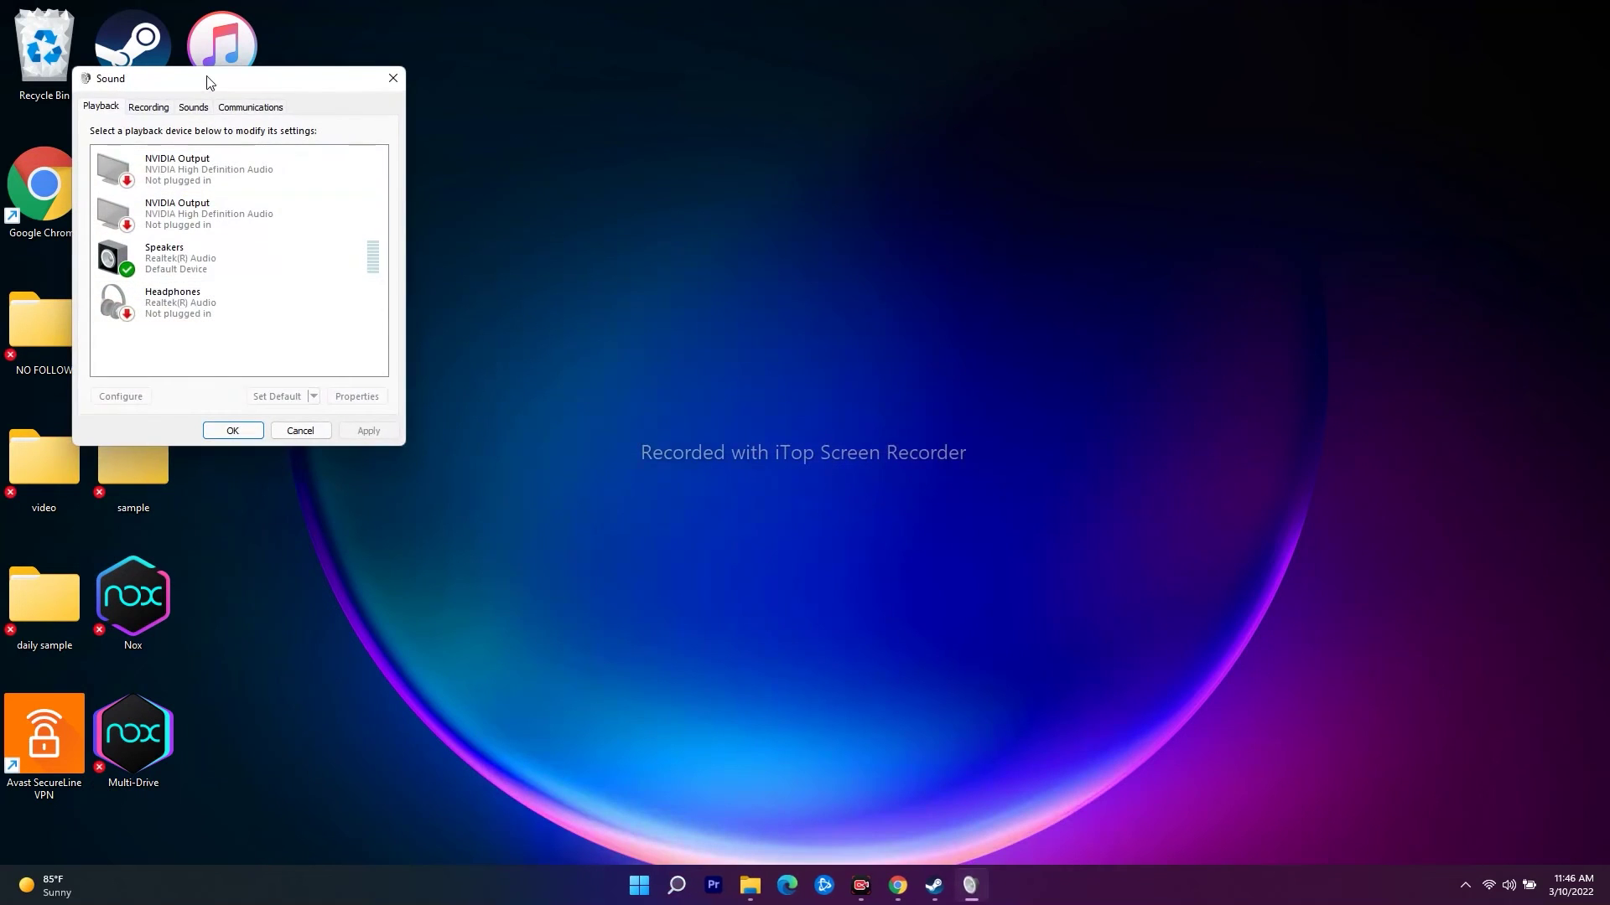
drag(209, 84, 489, 105)
double_click(488, 289)
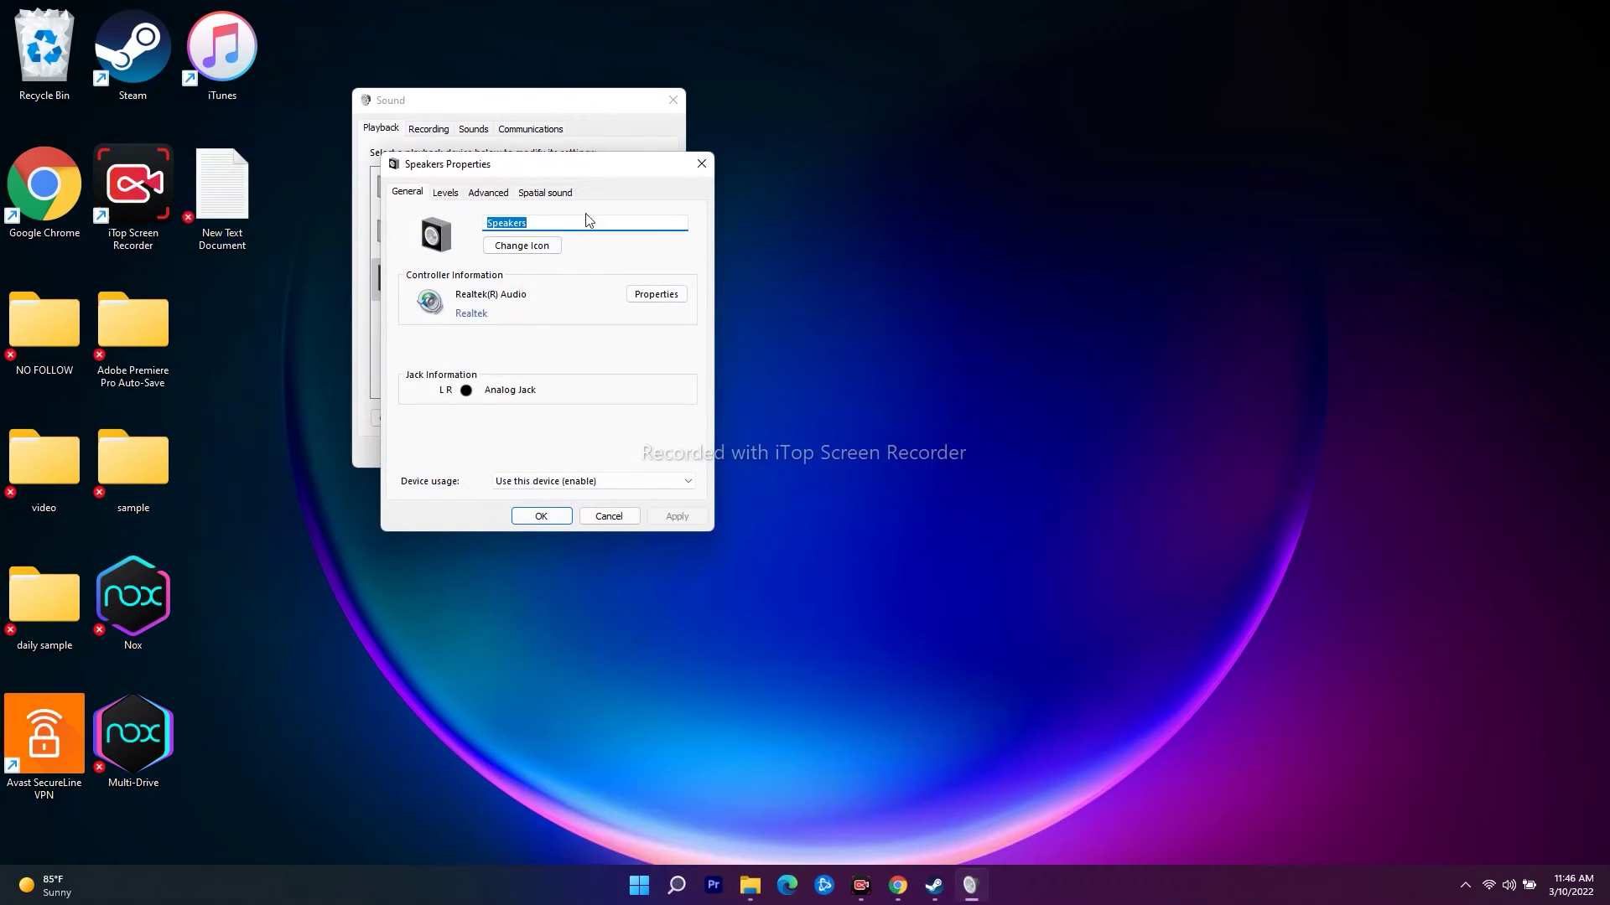
click(649, 295)
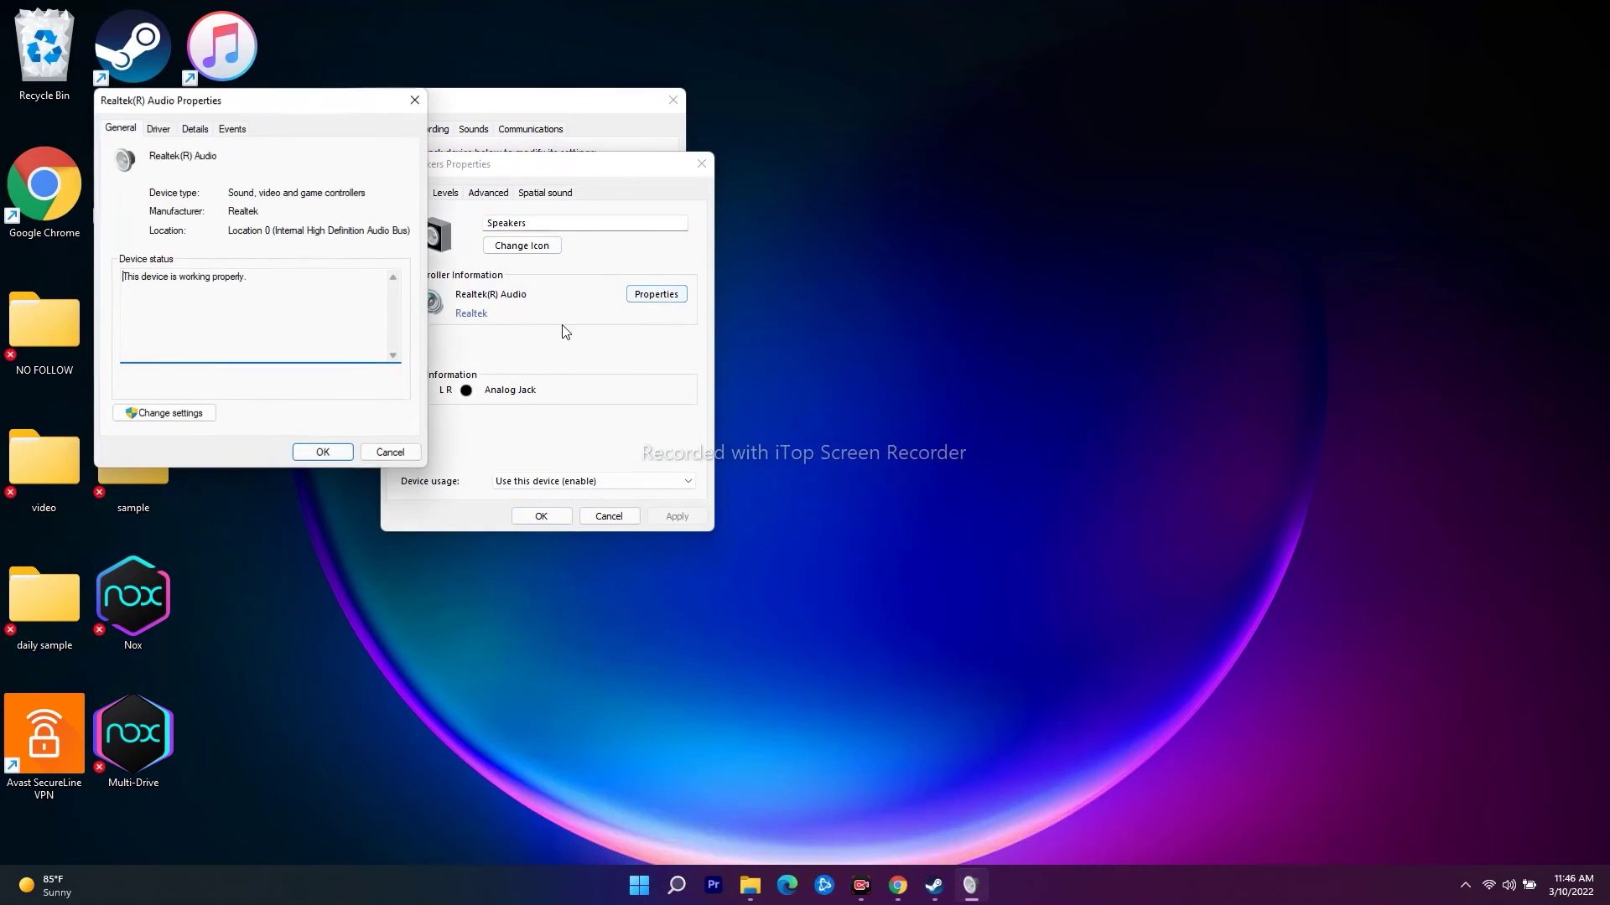
drag(243, 99, 456, 184)
click(622, 185)
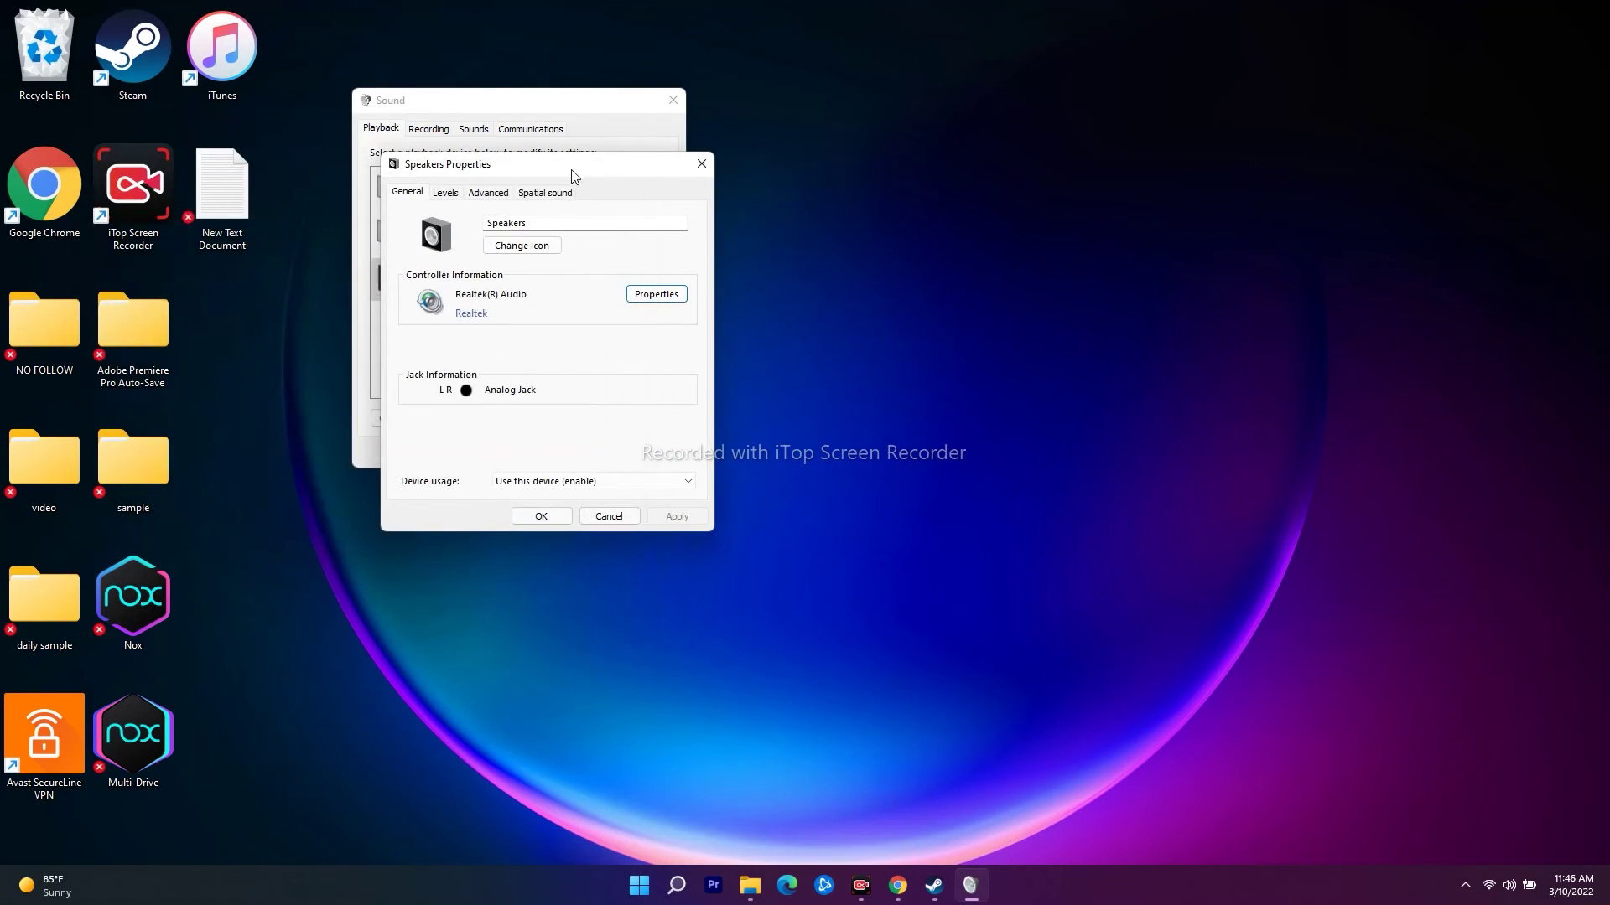
click(446, 192)
click(488, 192)
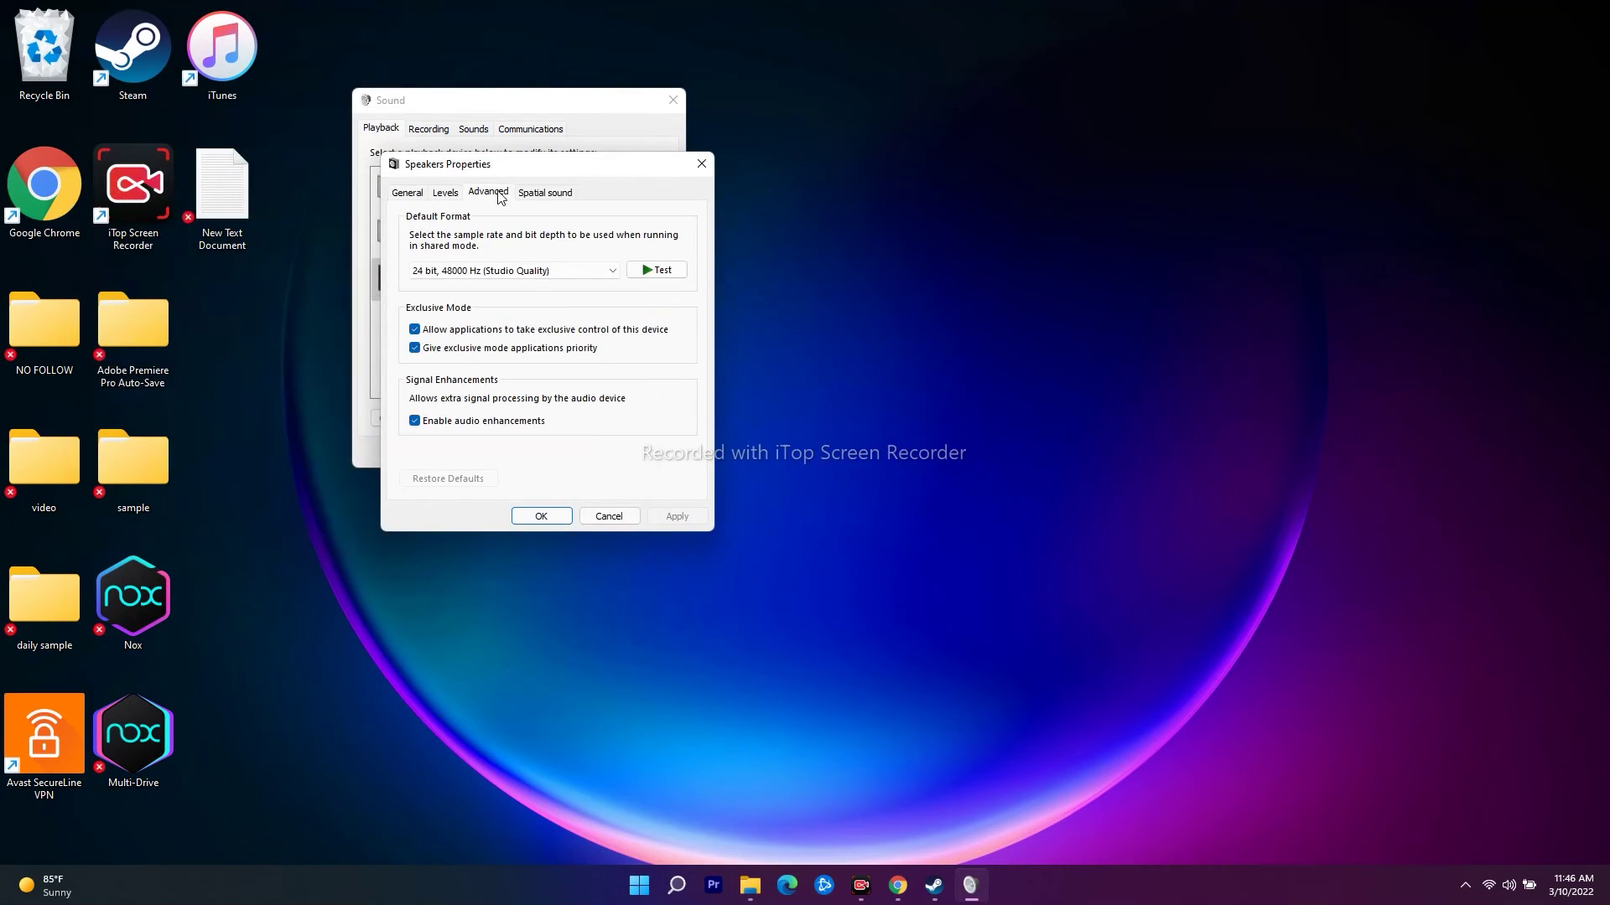
click(558, 194)
click(445, 192)
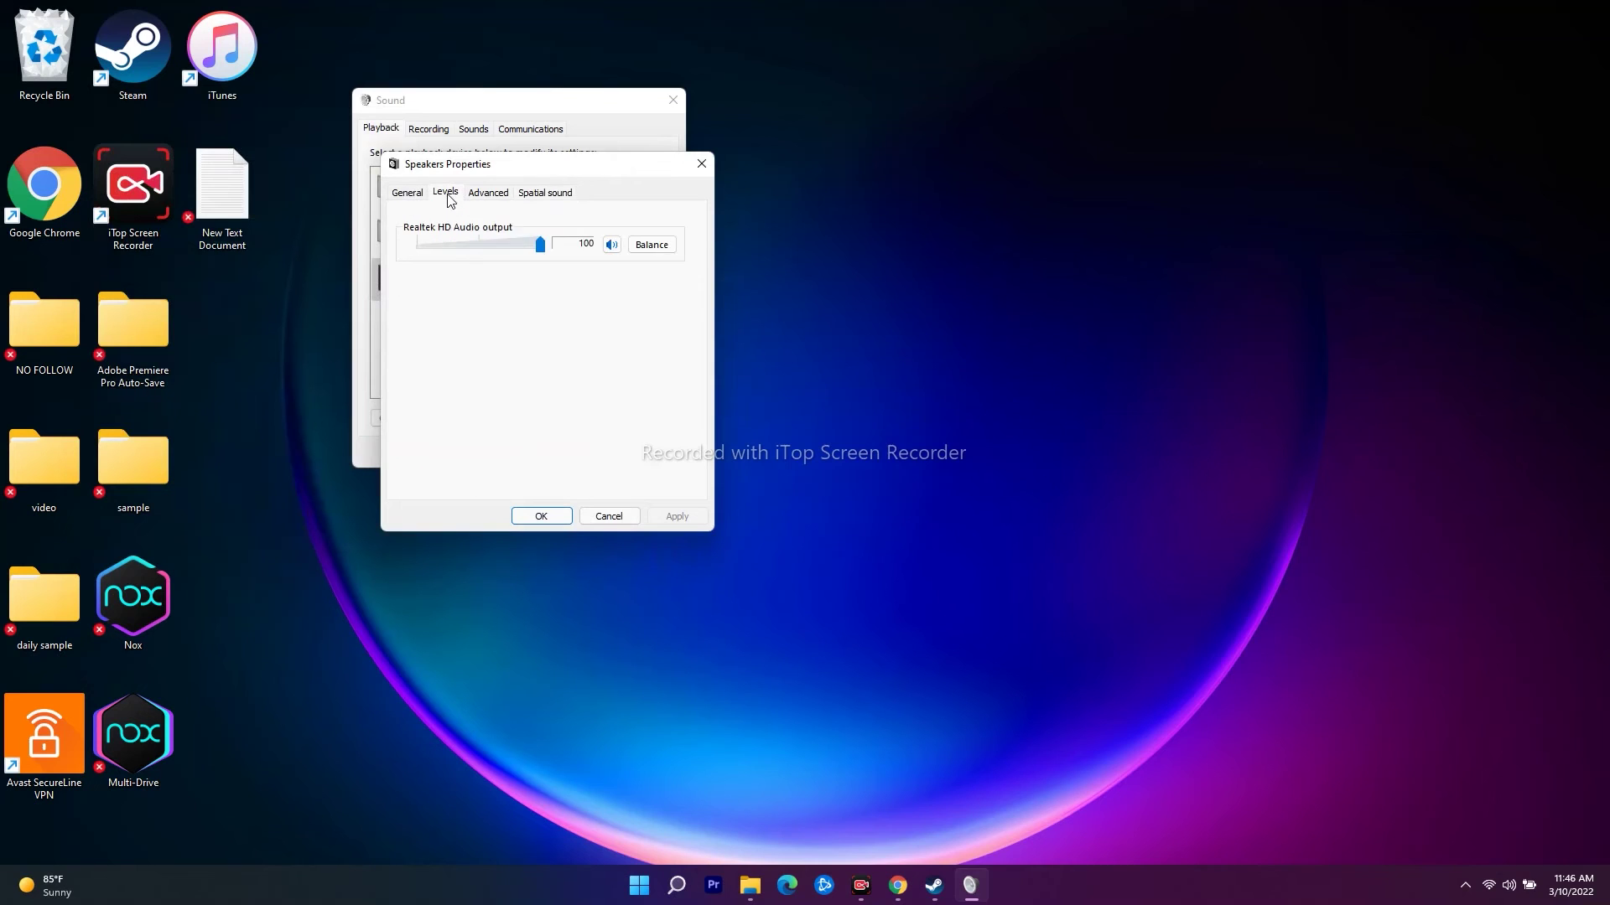
click(495, 194)
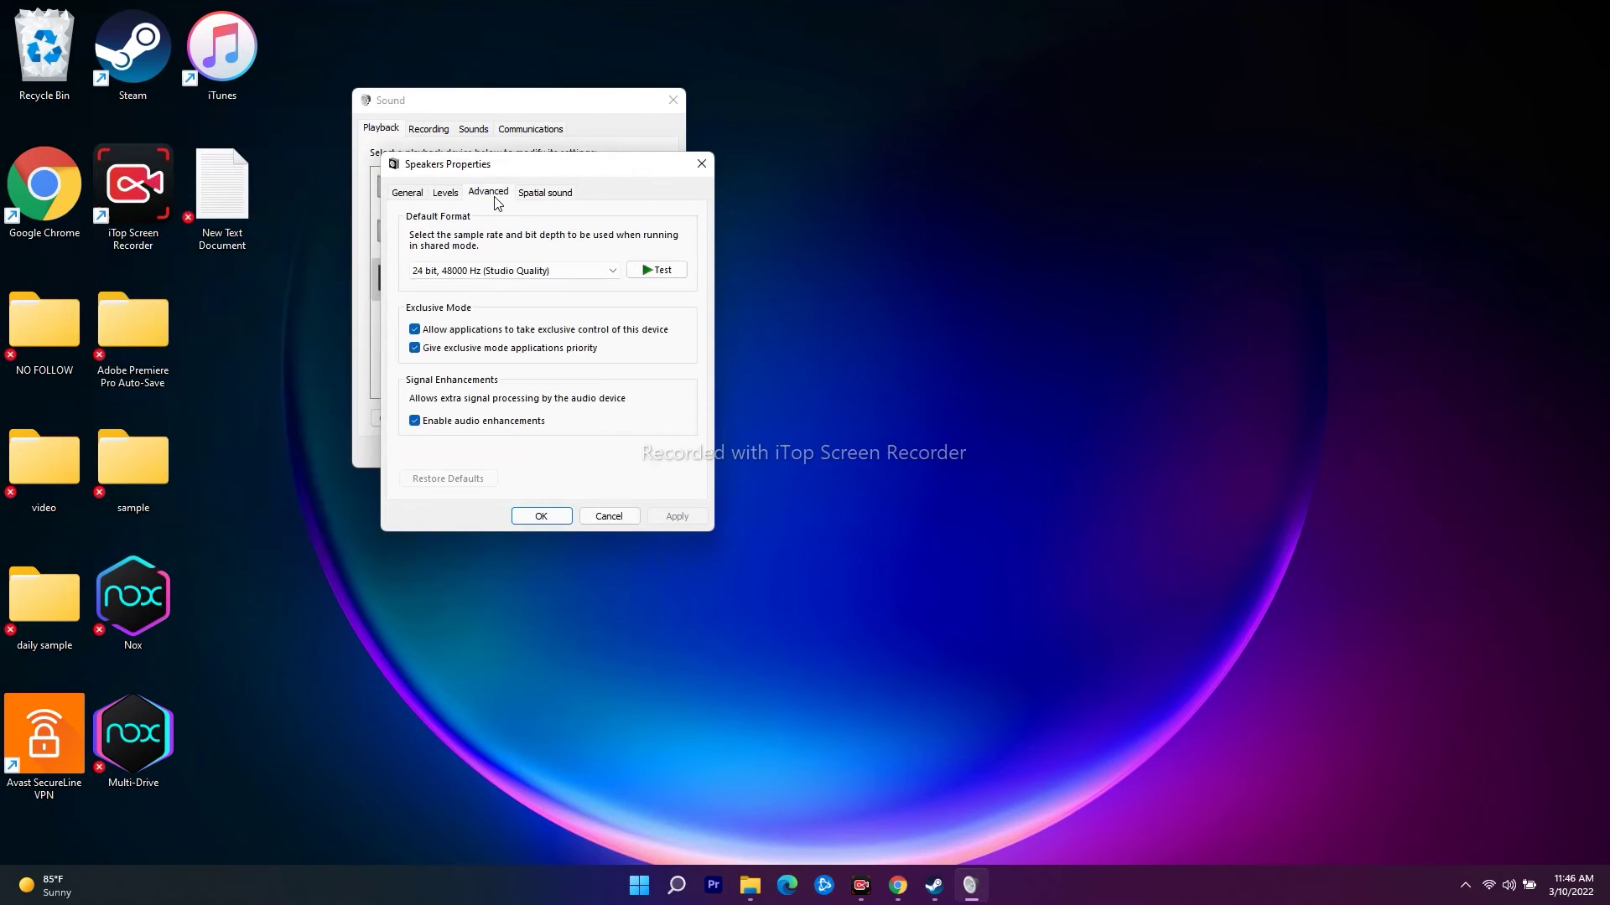
click(406, 192)
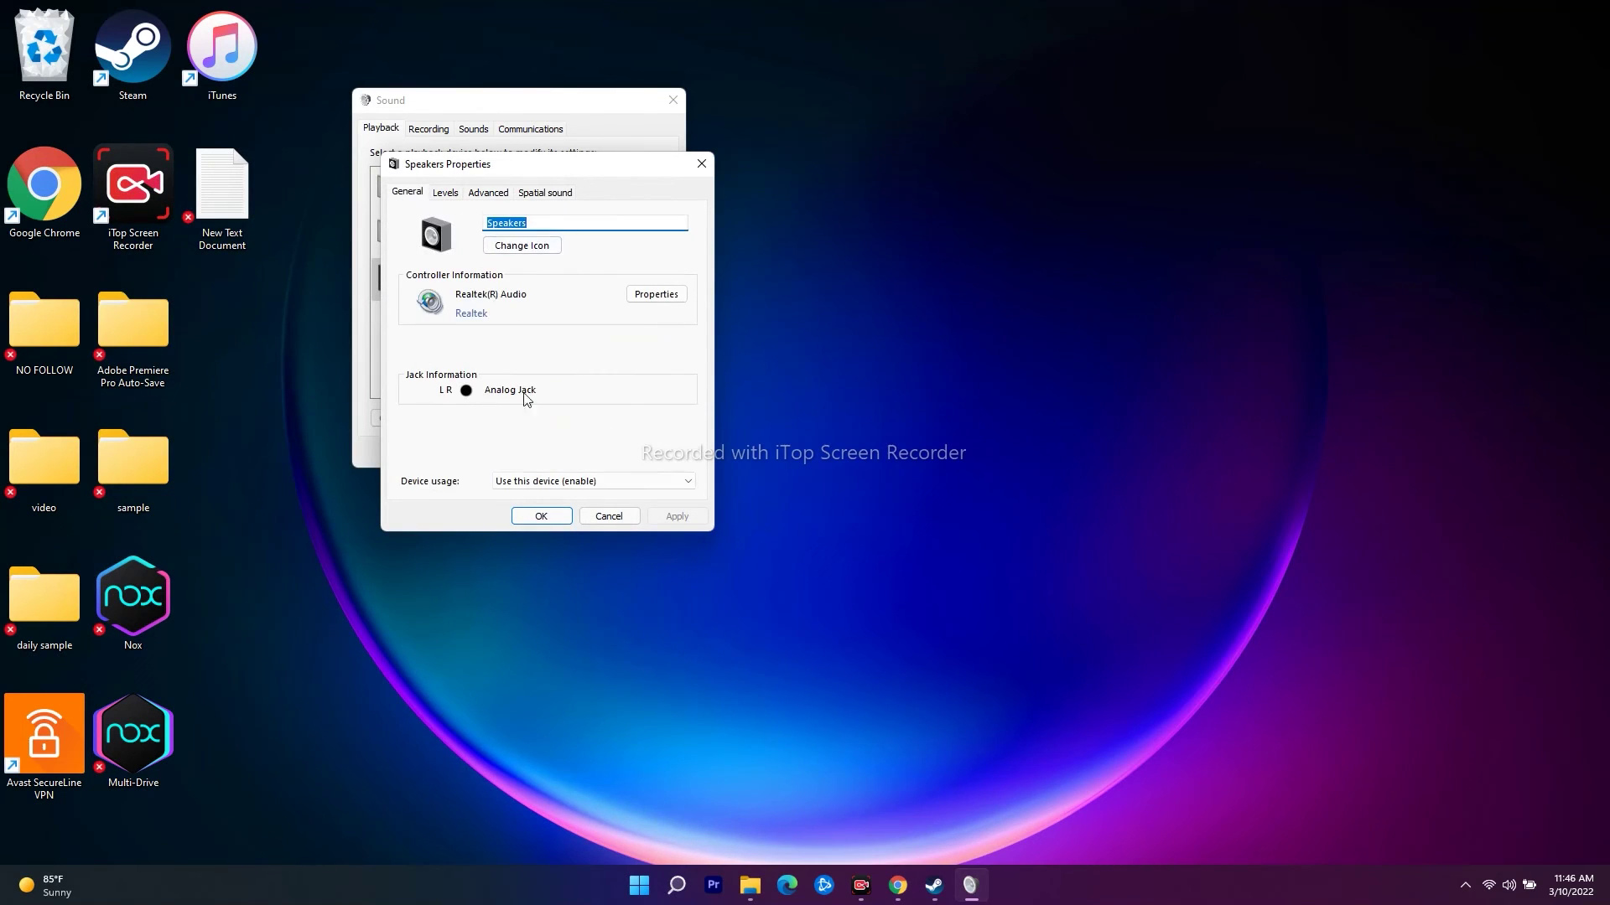
drag(519, 161, 847, 155)
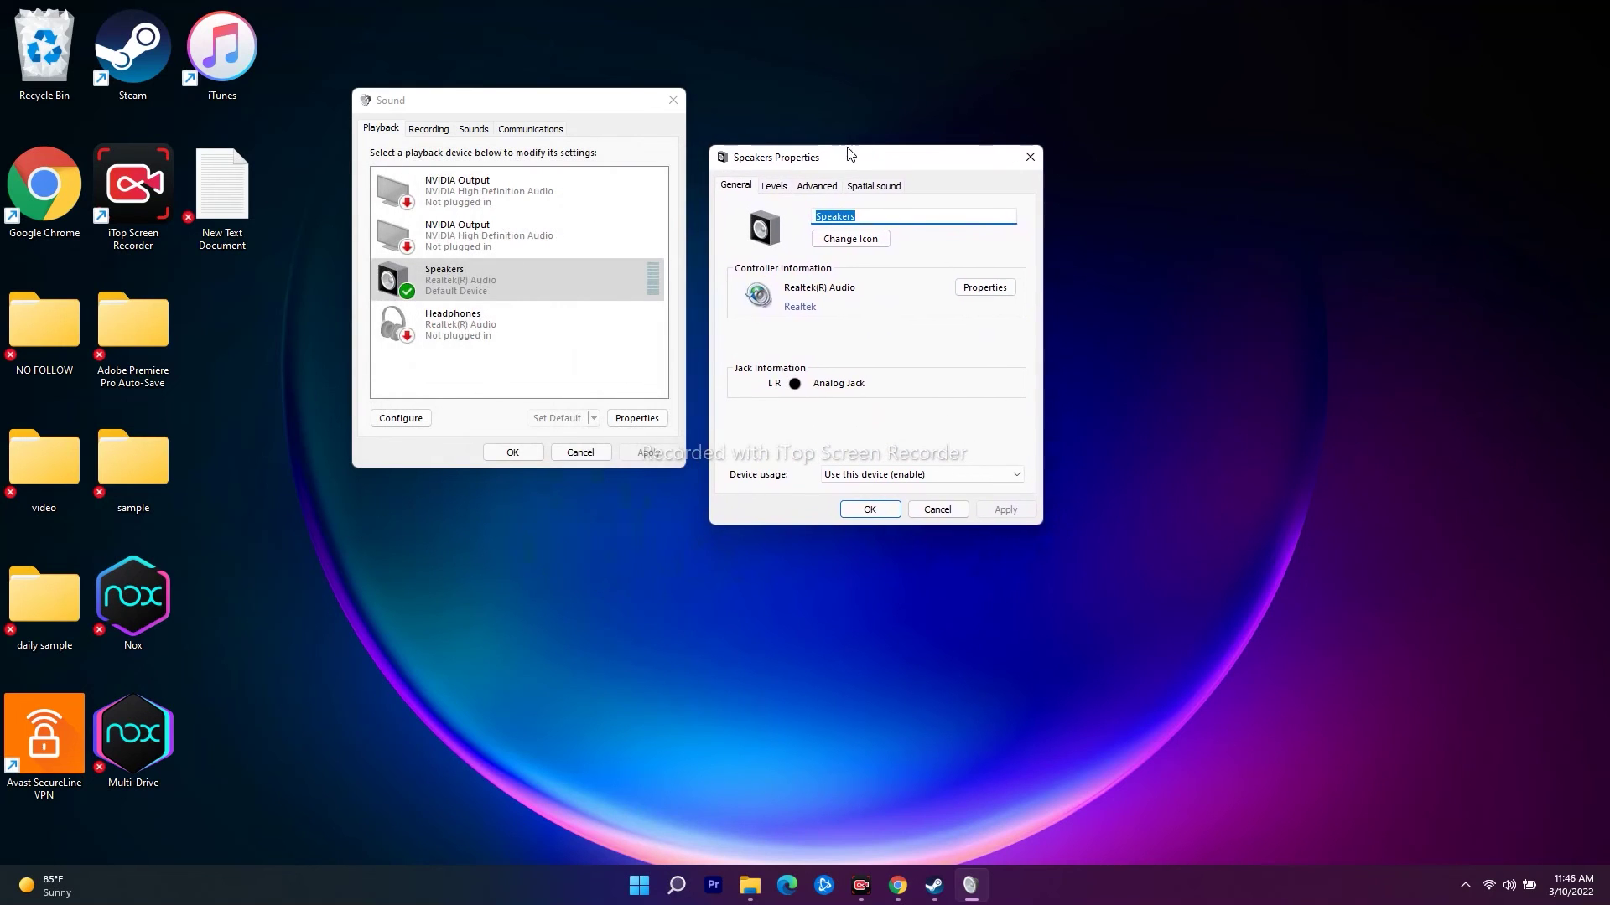
click(428, 138)
click(828, 188)
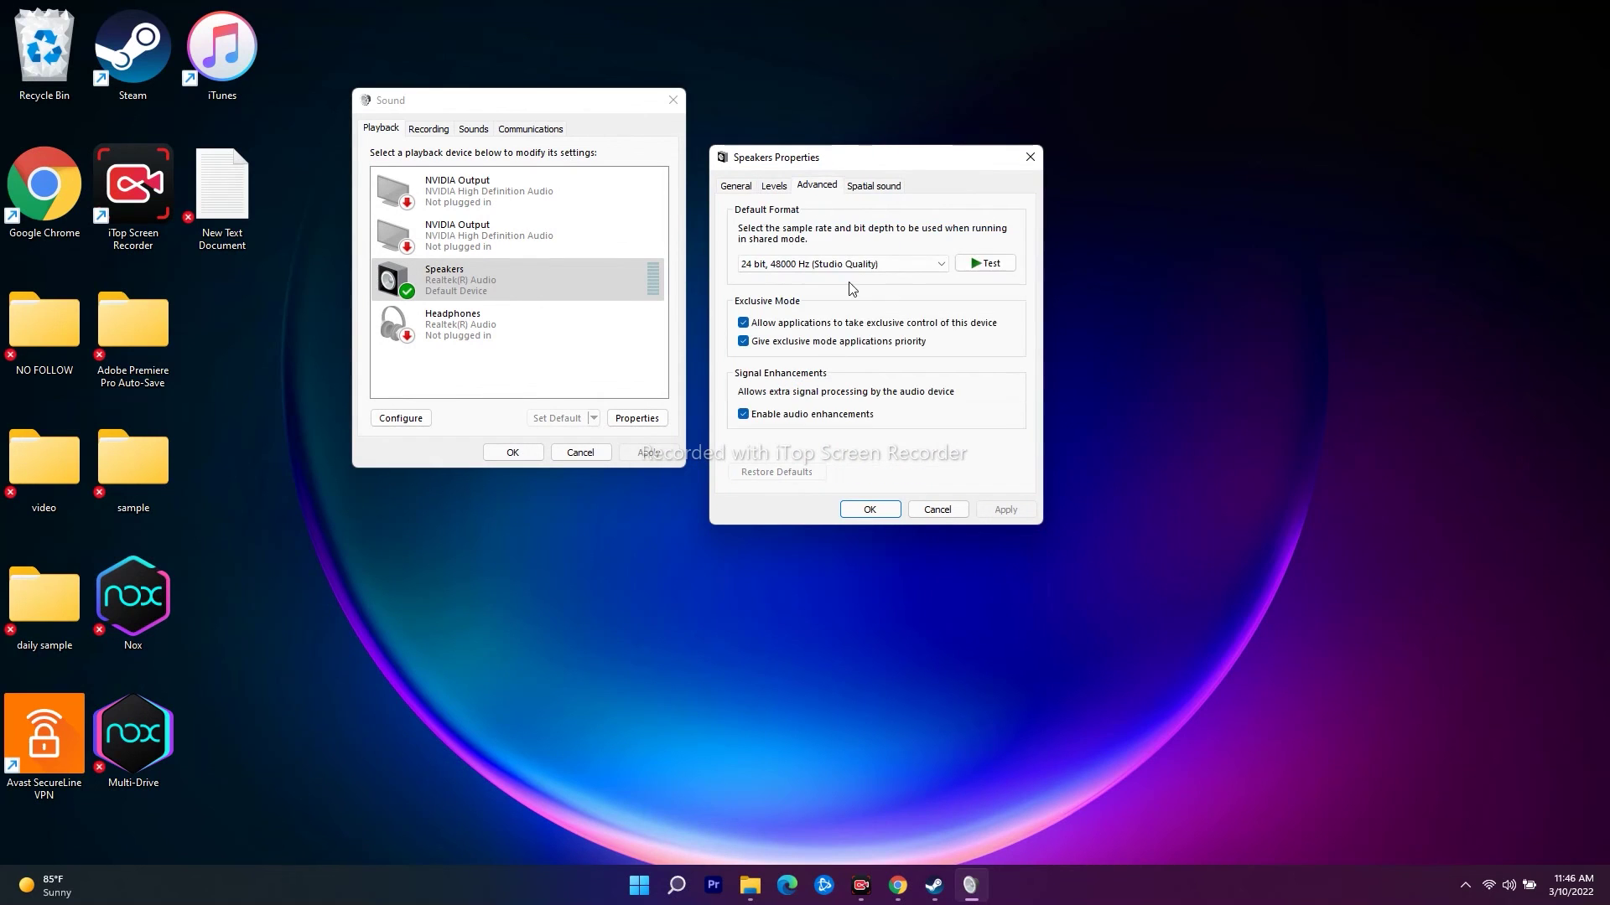
click(772, 187)
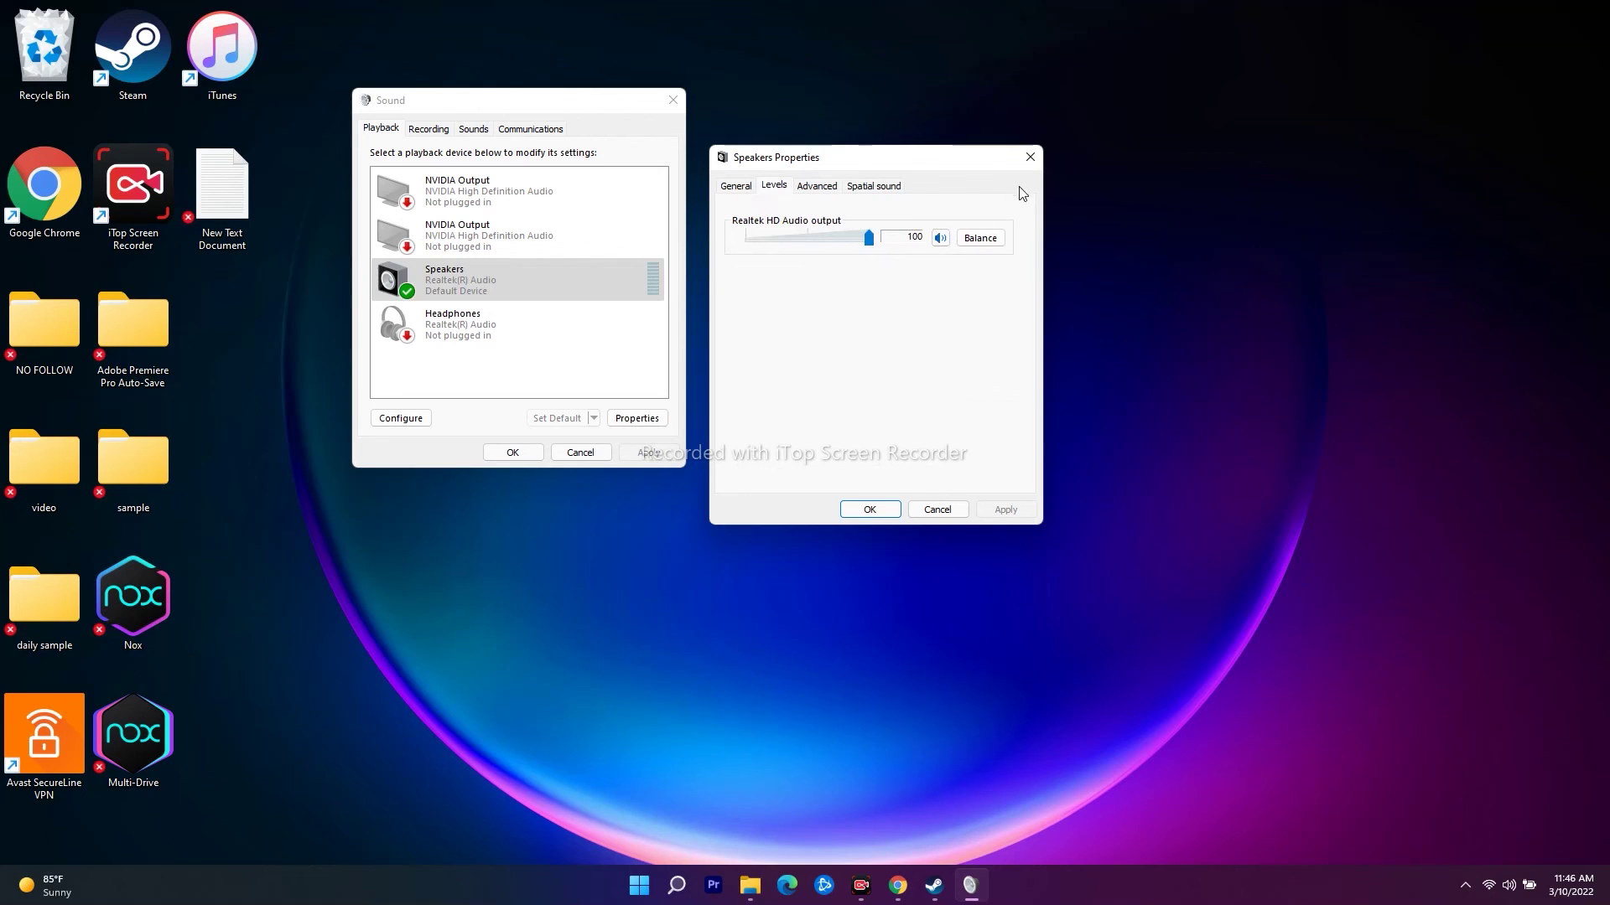
click(1042, 162)
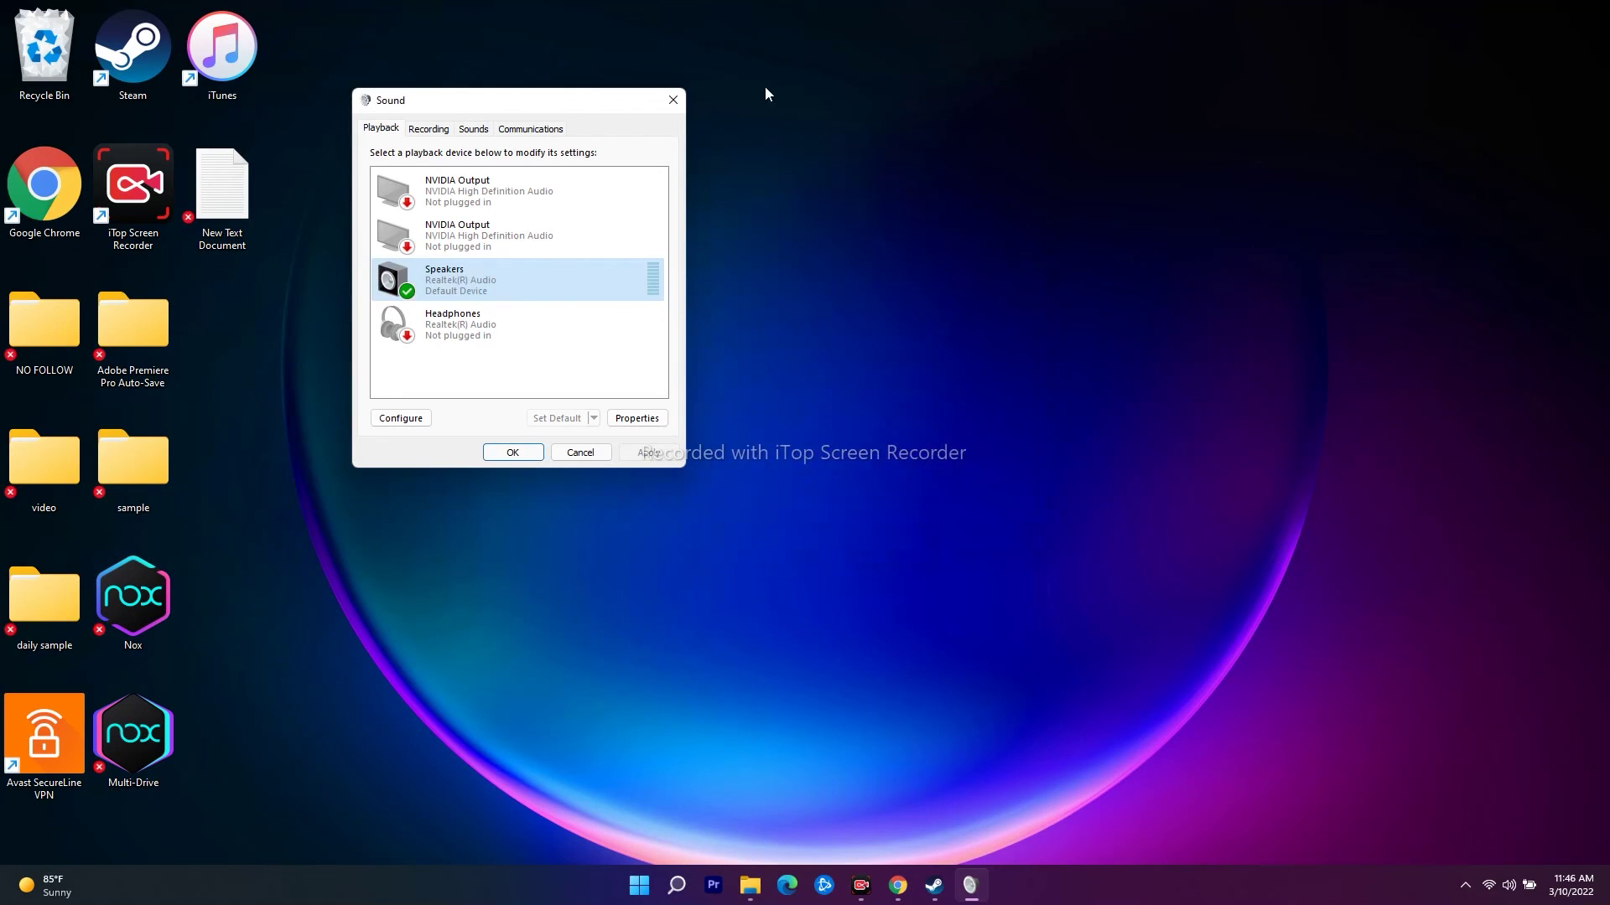
click(673, 101)
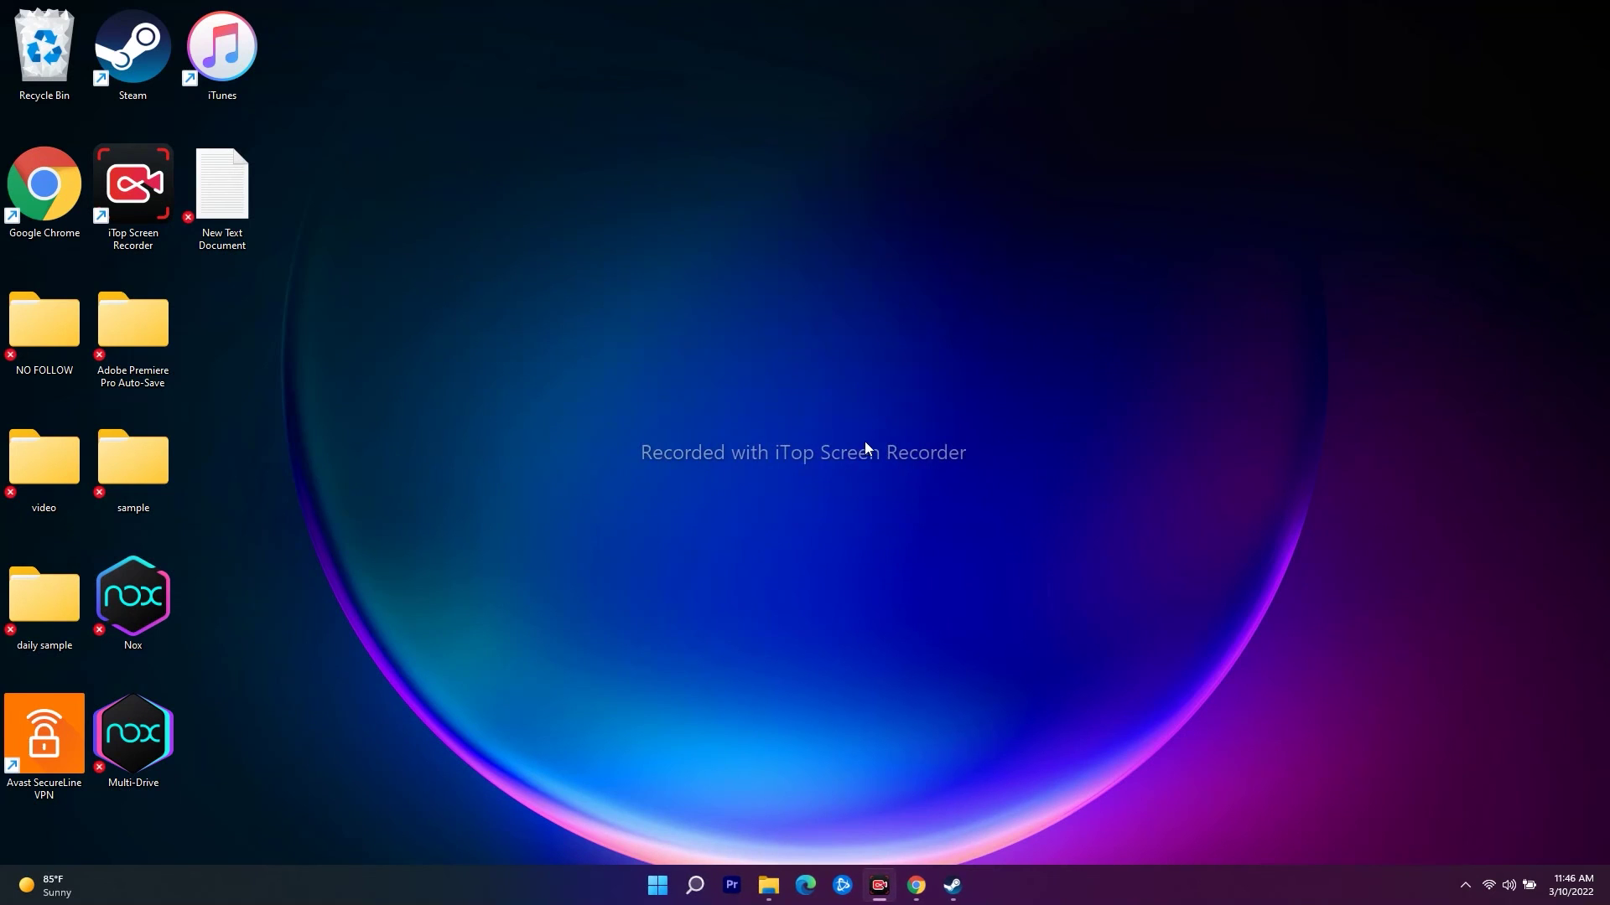